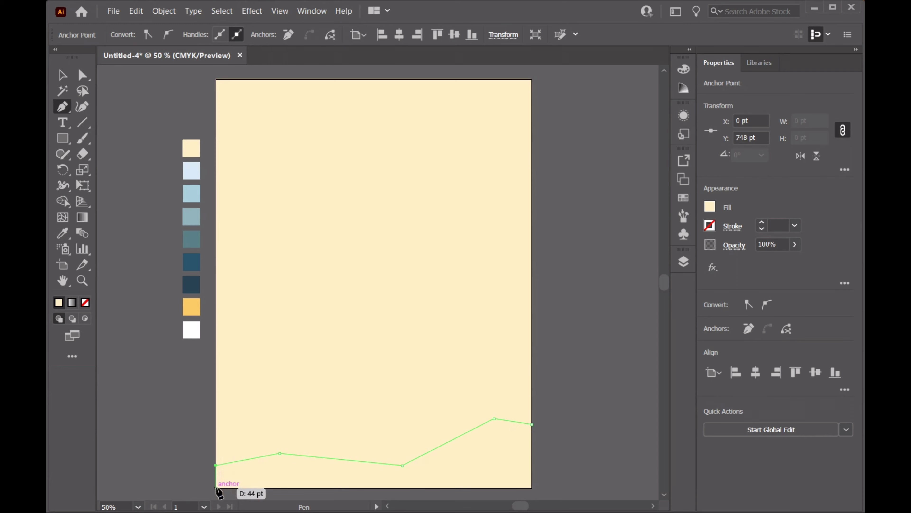
# Close the first hill outline around the artboard's two lower corners and fill it with the darkest navy swatch color.
pyautogui.click(216, 488)
pyautogui.click(532, 488)
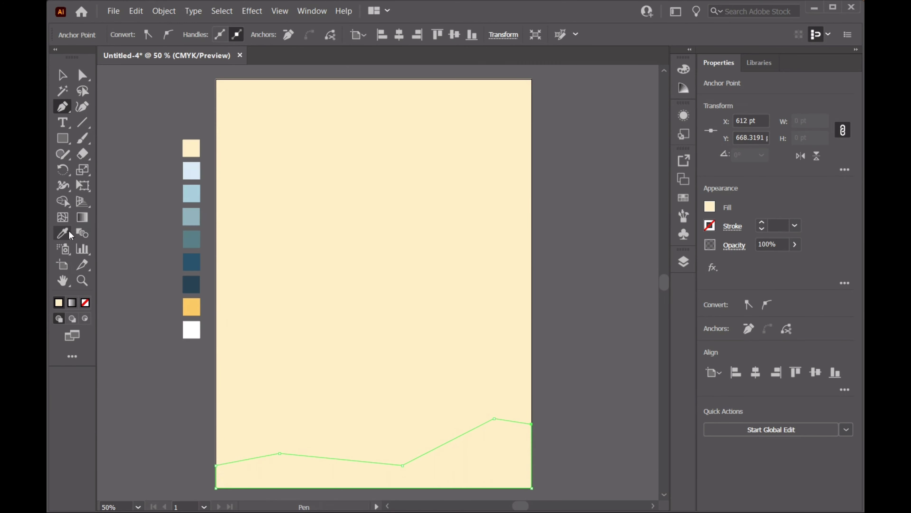
pyautogui.click(68, 232)
pyautogui.click(195, 286)
# Turn the first hill's corner anchors into smooth curves with the Curvature tool and adjust their positions to form a gentle wave.
pyautogui.click(59, 70)
pyautogui.click(81, 107)
pyautogui.doubleClick(495, 418)
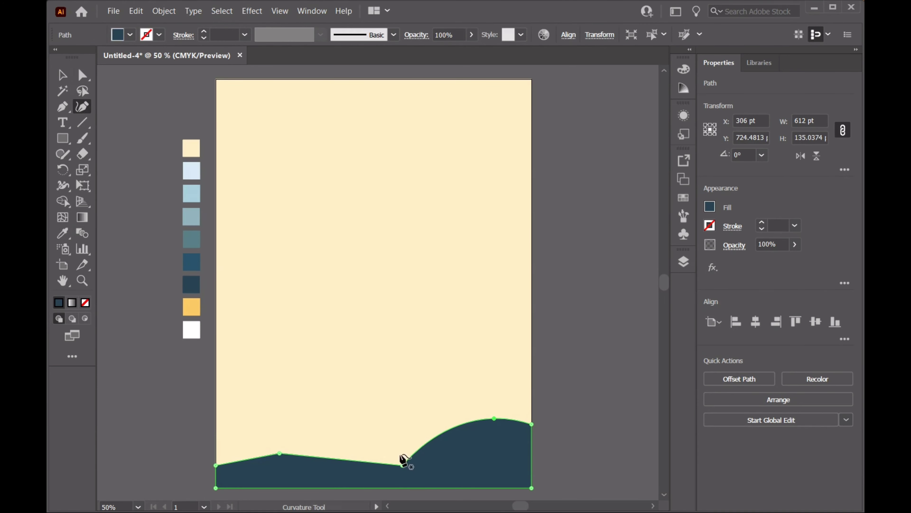
pyautogui.doubleClick(402, 465)
pyautogui.doubleClick(281, 454)
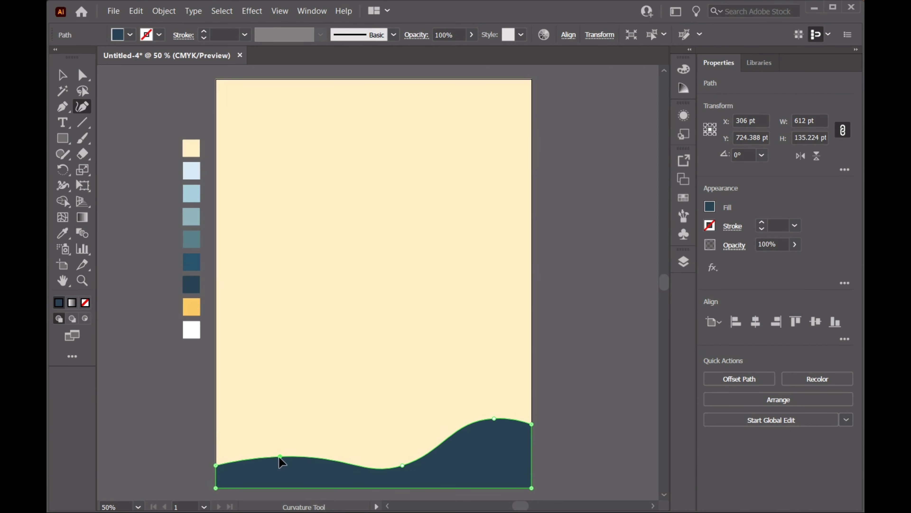
pyautogui.moveTo(269, 457); pyautogui.dragTo(266, 459)
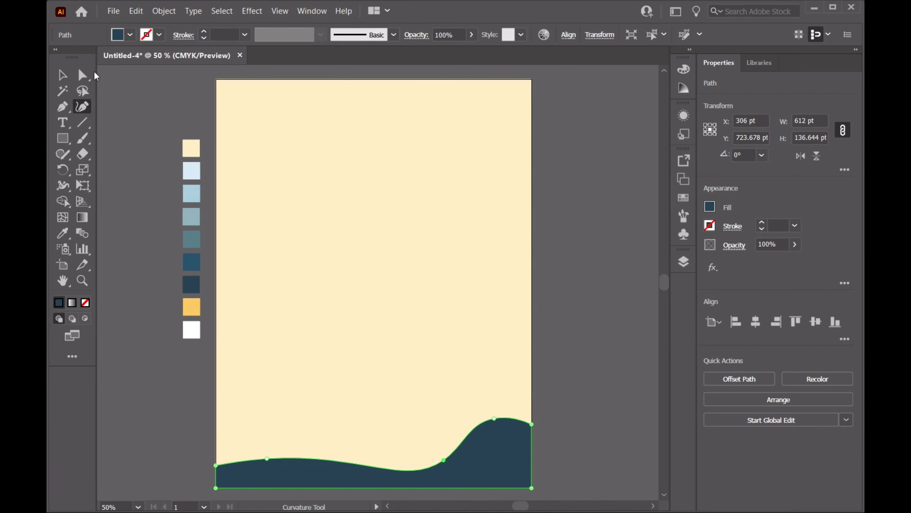
# Deselect the hill, lock Layer 3 and add a new layer directly beneath it.
pyautogui.click(62, 74)
pyautogui.click(329, 202)
pyautogui.click(683, 261)
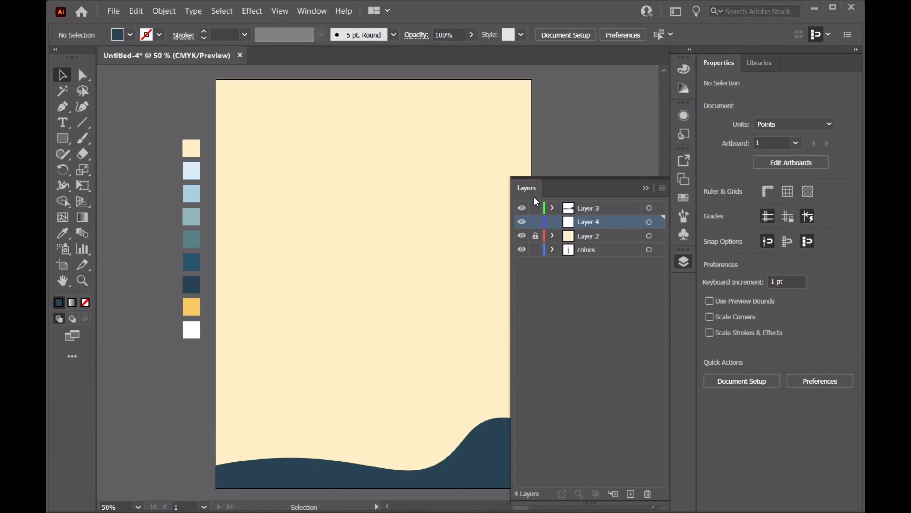
pyautogui.click(366, 198)
# Draw a closed second hill with the Pen tool, starting at the left artboard edge at about Y 661 pt, and fill it with the medium-dark blue swatch.
pyautogui.hotkey('shift', '`')
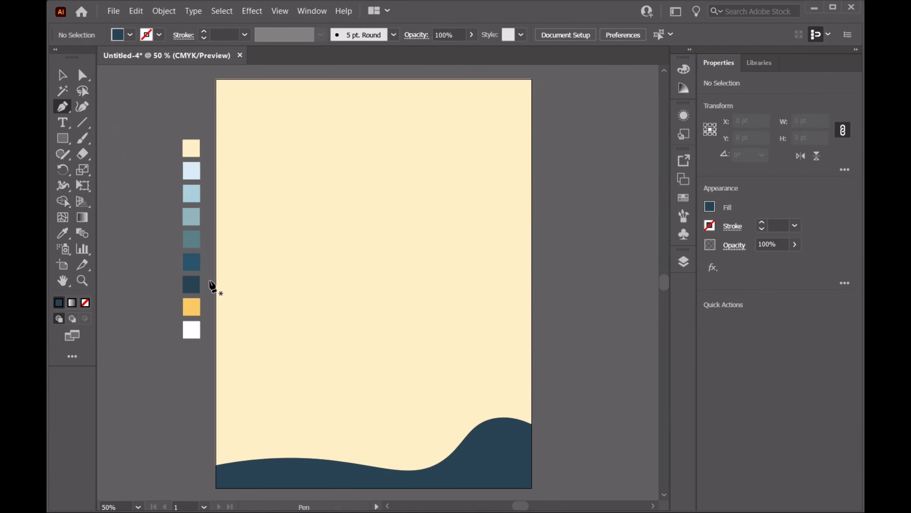
pyautogui.click(216, 419)
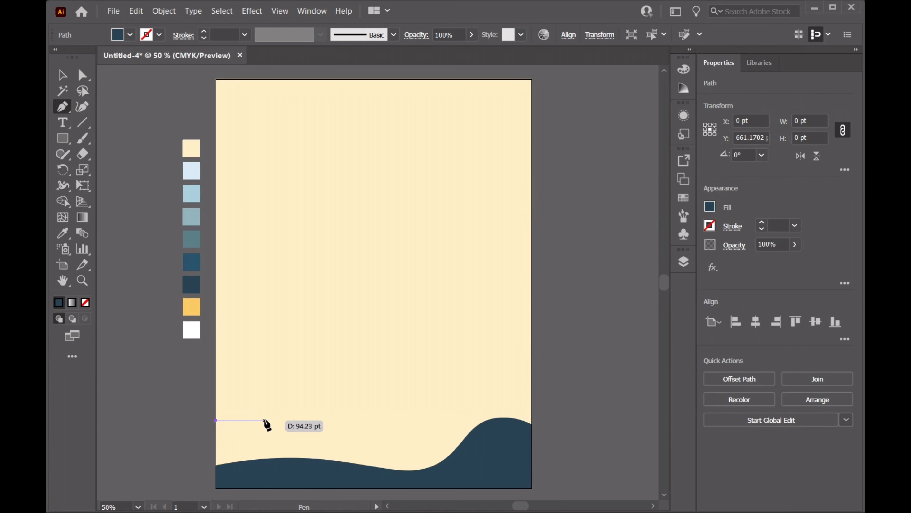
pyautogui.click(269, 417)
pyautogui.click(346, 440)
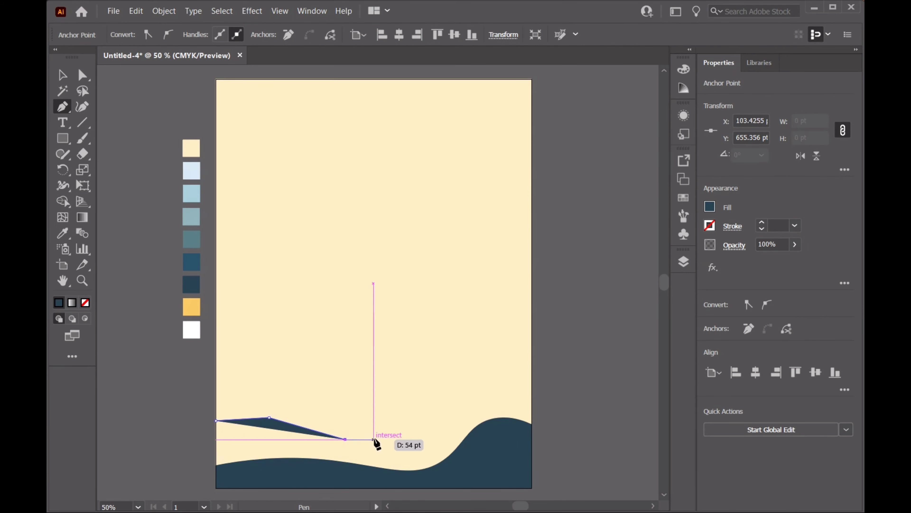
pyautogui.click(383, 439)
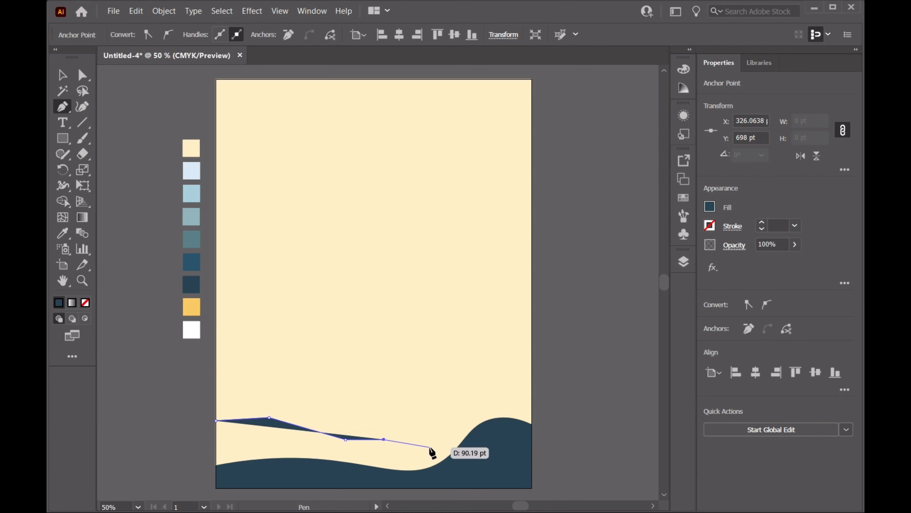
pyautogui.click(531, 450)
pyautogui.click(532, 487)
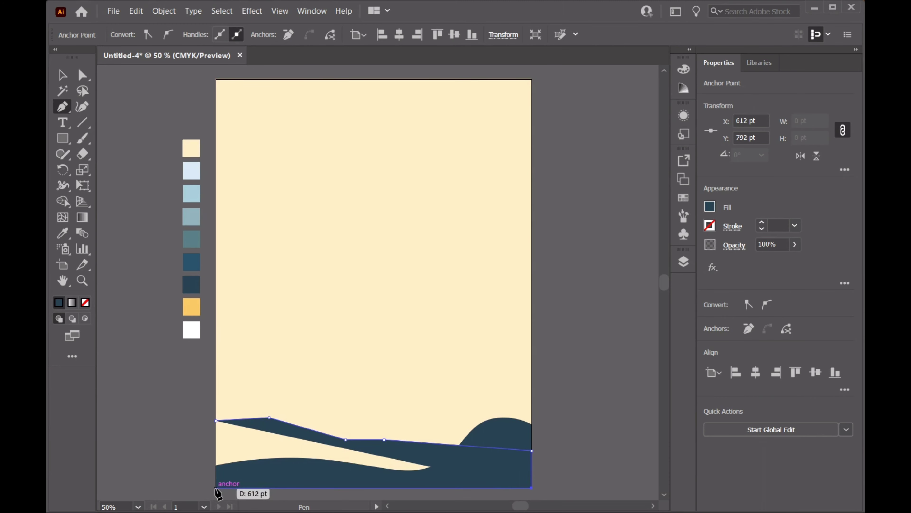
pyautogui.click(216, 487)
pyautogui.click(216, 420)
pyautogui.press('i')
pyautogui.click(191, 261)
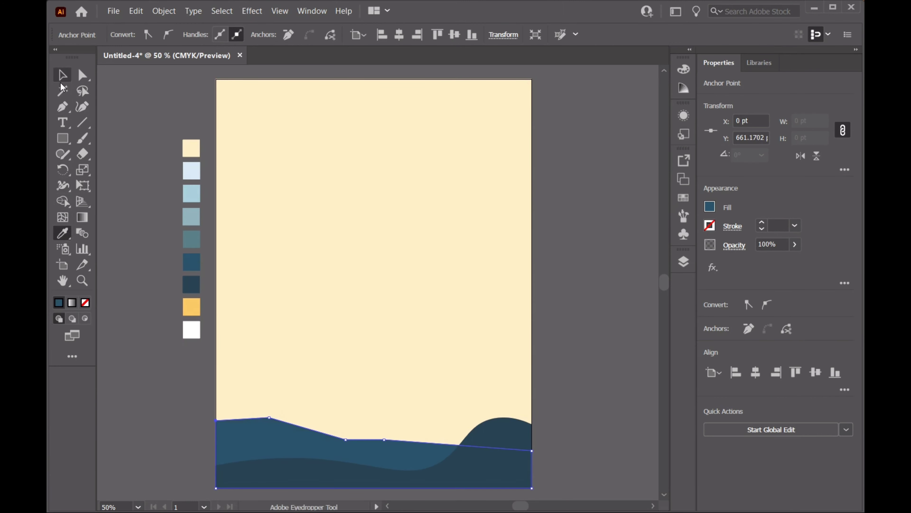
# Smooth the second hill's top anchors with the Curvature tool and lower its end point on the artboard's right edge.
pyautogui.click(82, 107)
pyautogui.doubleClick(269, 417)
pyautogui.doubleClick(345, 439)
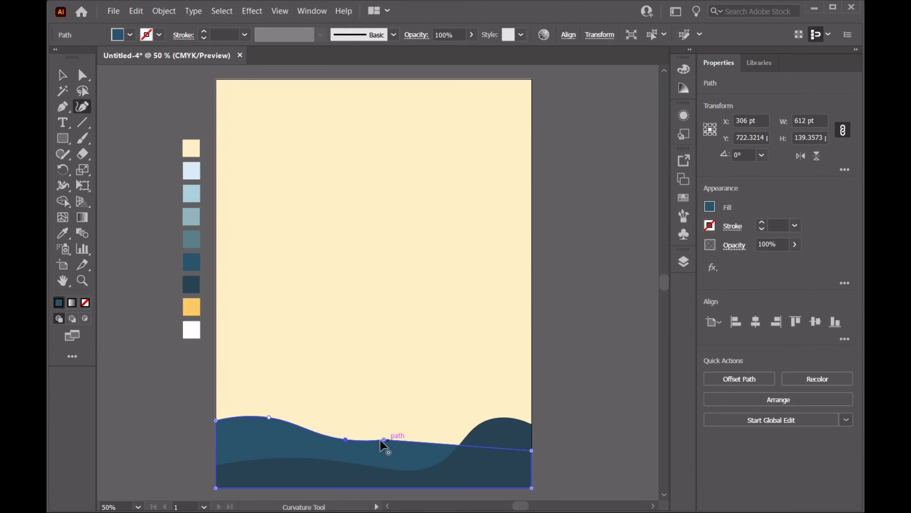
pyautogui.doubleClick(383, 439)
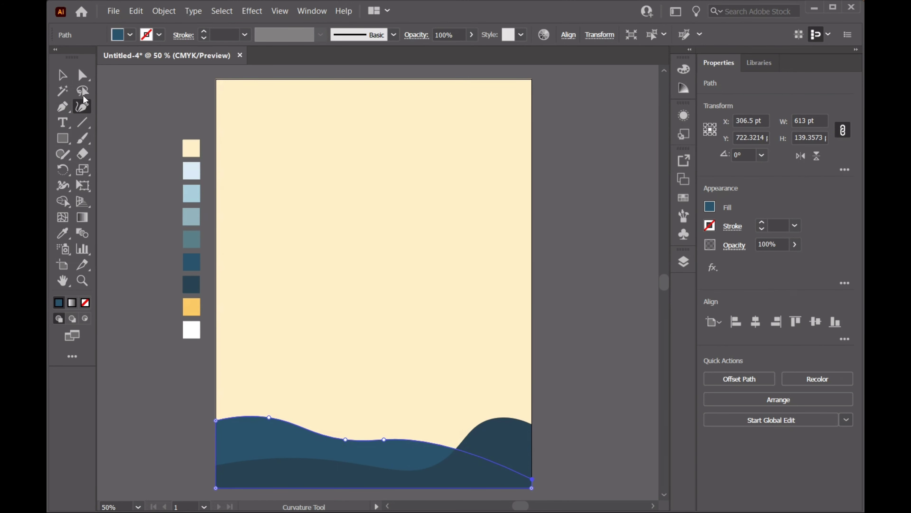
# Deselect the second hill, lock Layer 4 and add a new layer directly beneath it.
pyautogui.click(62, 75)
pyautogui.click(544, 406)
pyautogui.click(684, 262)
pyautogui.click(536, 221)
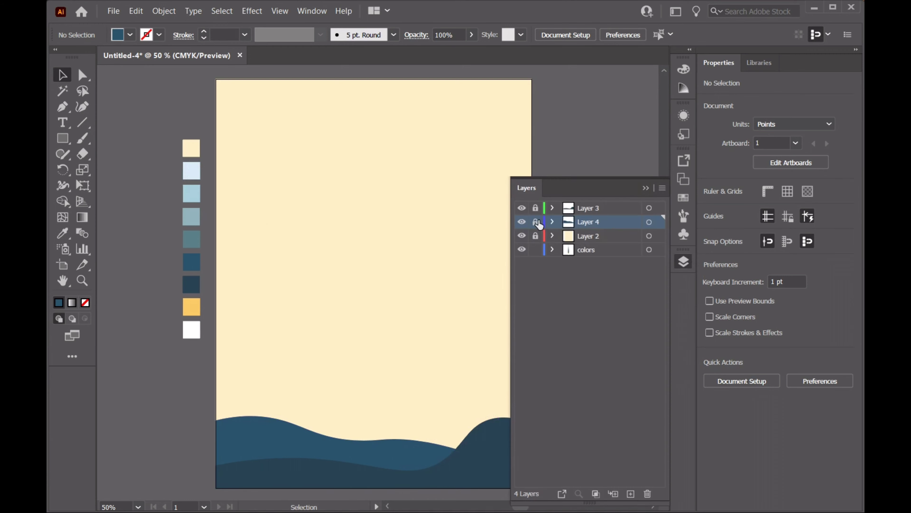
pyautogui.click(589, 236)
pyautogui.click(645, 188)
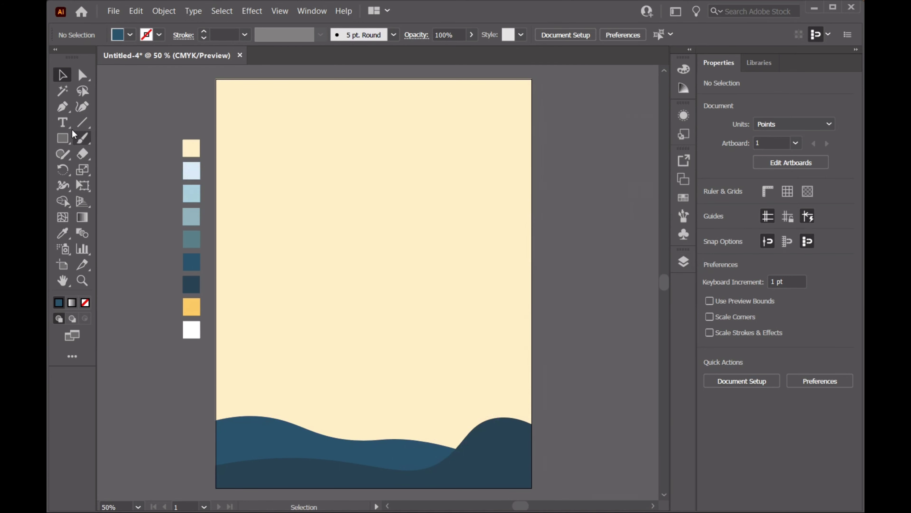
# Draw a closed third hill rising to about Y 494 pt at the right artboard edge and fill it with the dark teal swatch.
pyautogui.press('p')
pyautogui.click(532, 334)
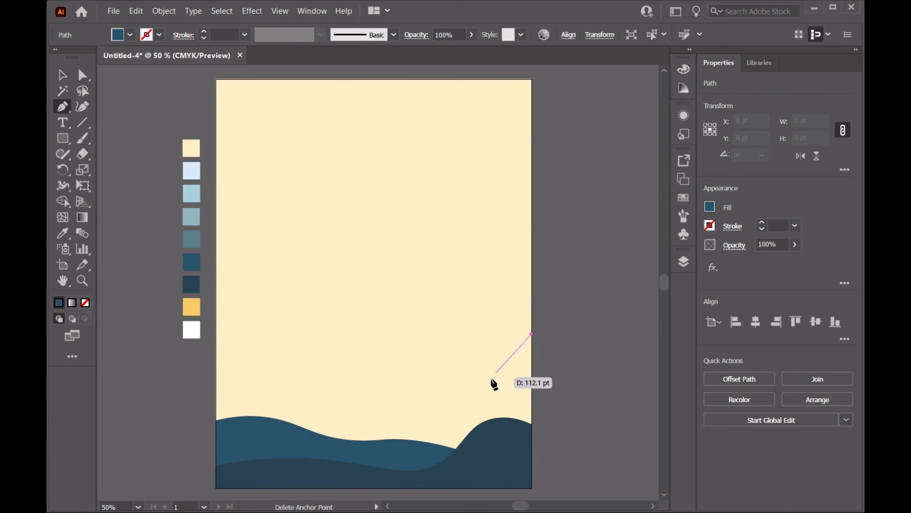
pyautogui.click(446, 391)
pyautogui.click(299, 440)
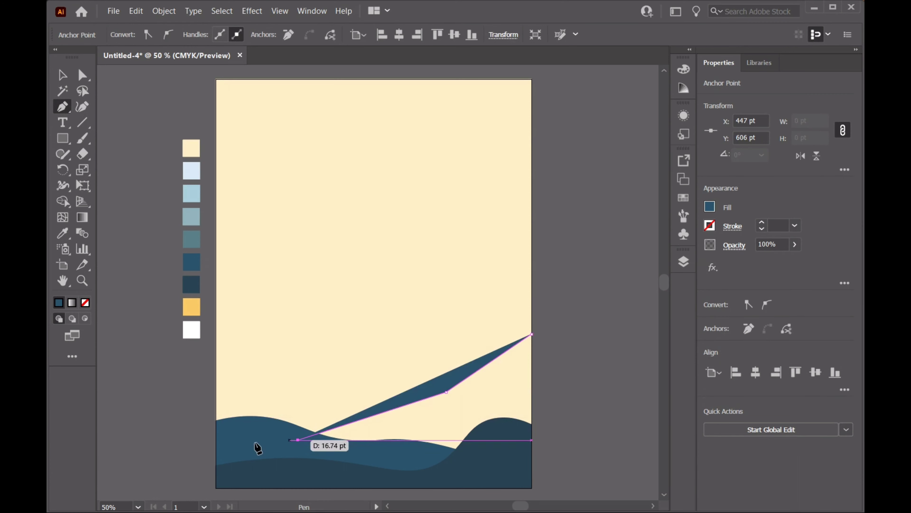
pyautogui.click(216, 446)
pyautogui.click(216, 487)
pyautogui.click(532, 488)
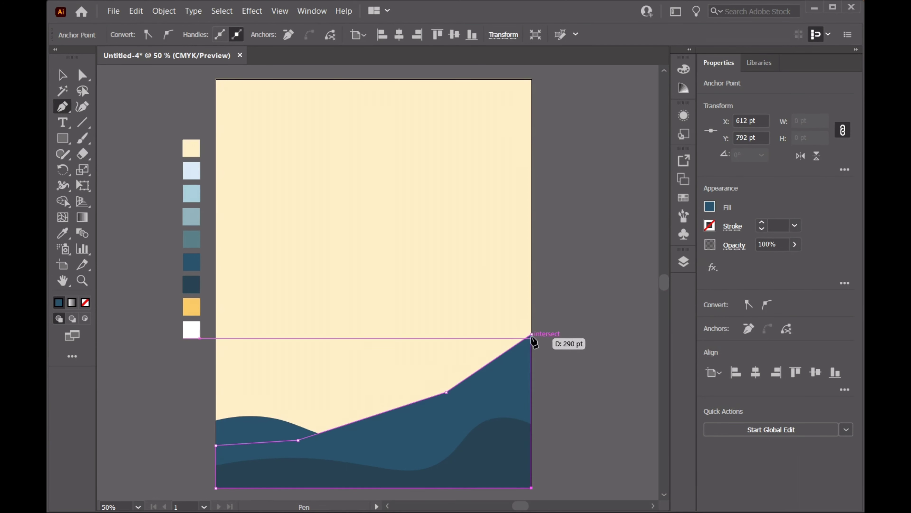
pyautogui.click(532, 334)
pyautogui.click(64, 233)
pyautogui.click(193, 240)
# Smooth the third hill's anchors with the Curvature tool and add a raised curve point along the middle of its slope.
pyautogui.click(82, 107)
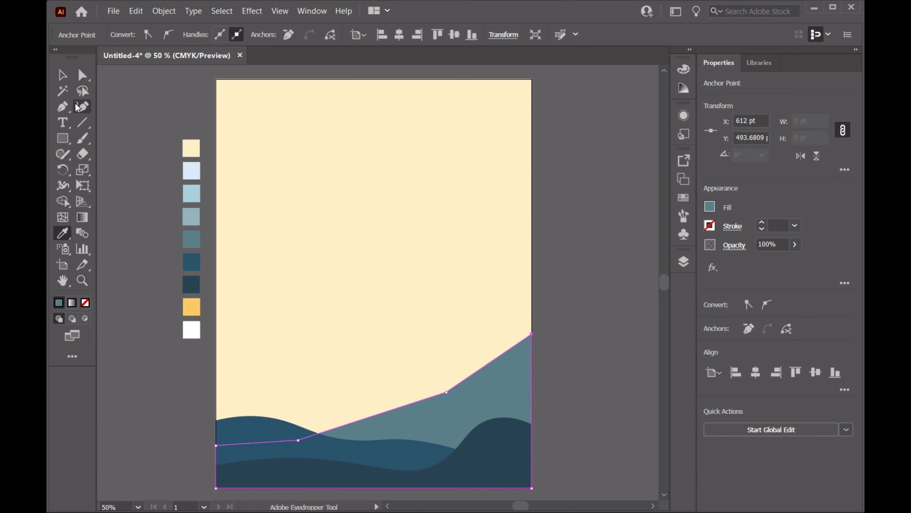
pyautogui.click(446, 391)
pyautogui.doubleClick(446, 391)
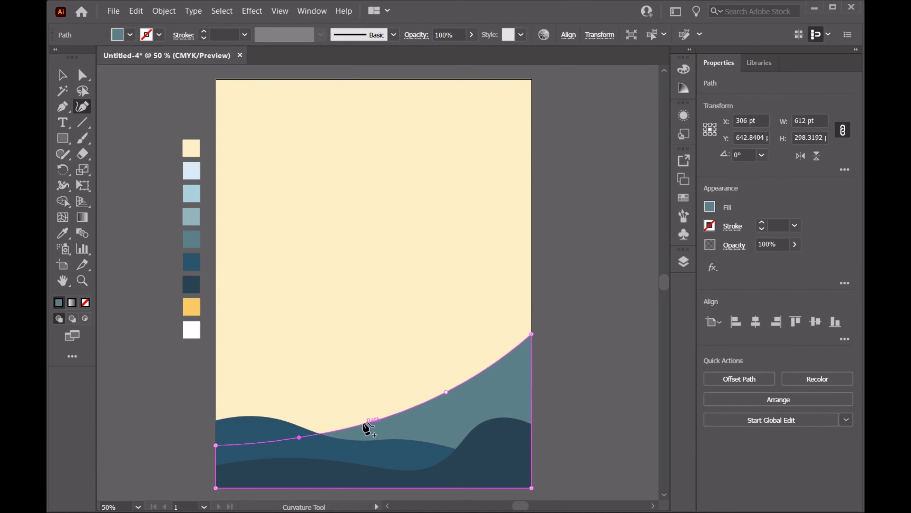
pyautogui.moveTo(365, 424); pyautogui.dragTo(352, 415)
pyautogui.moveTo(299, 440); pyautogui.dragTo(300, 447)
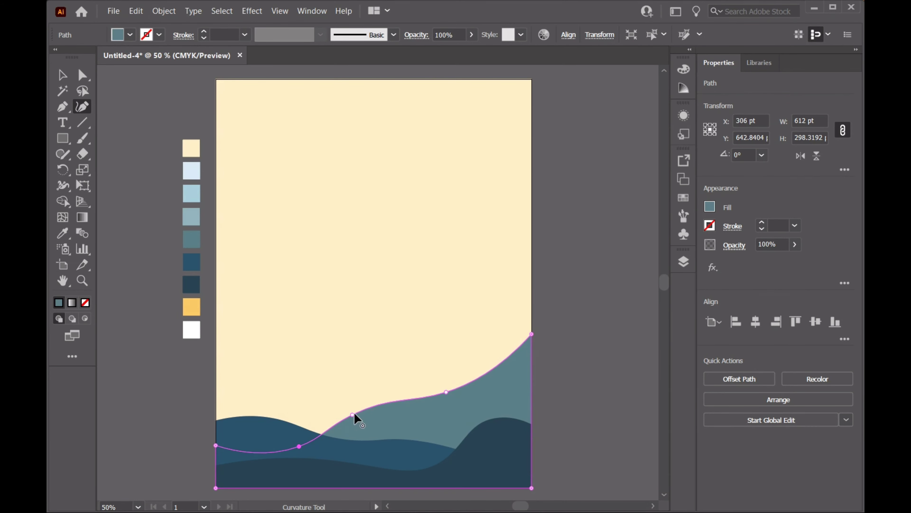
pyautogui.moveTo(354, 413); pyautogui.dragTo(359, 420)
# Reshape the third hill's upper slope near the right artboard edge with extra curve points for a steeper, rounded rise.
pyautogui.moveTo(474, 381); pyautogui.dragTo(476, 395)
pyautogui.hotkey('ctrl', 'z')
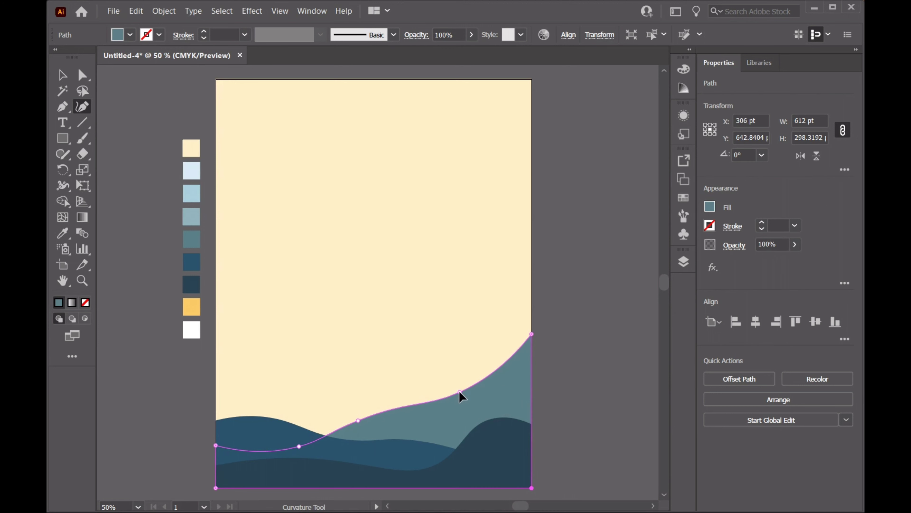
pyautogui.moveTo(521, 347); pyautogui.dragTo(521, 334)
pyautogui.click(485, 362)
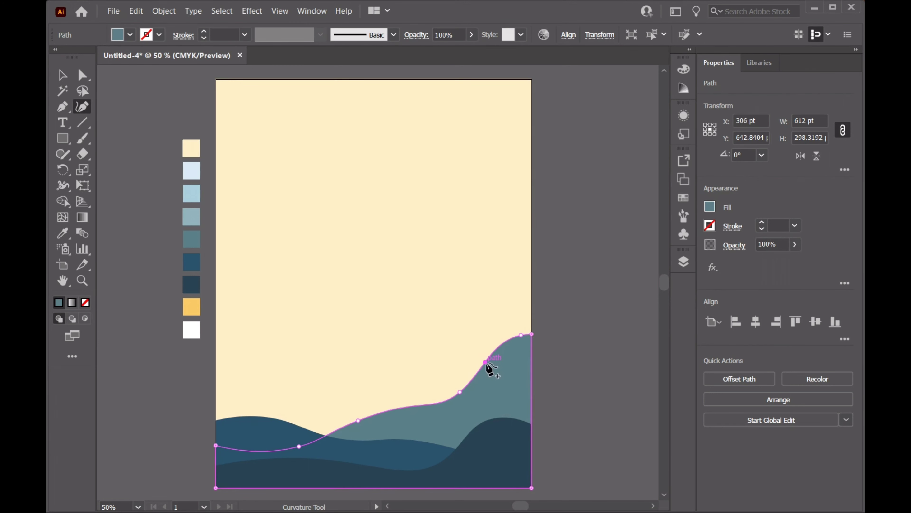
pyautogui.moveTo(486, 362); pyautogui.dragTo(488, 370)
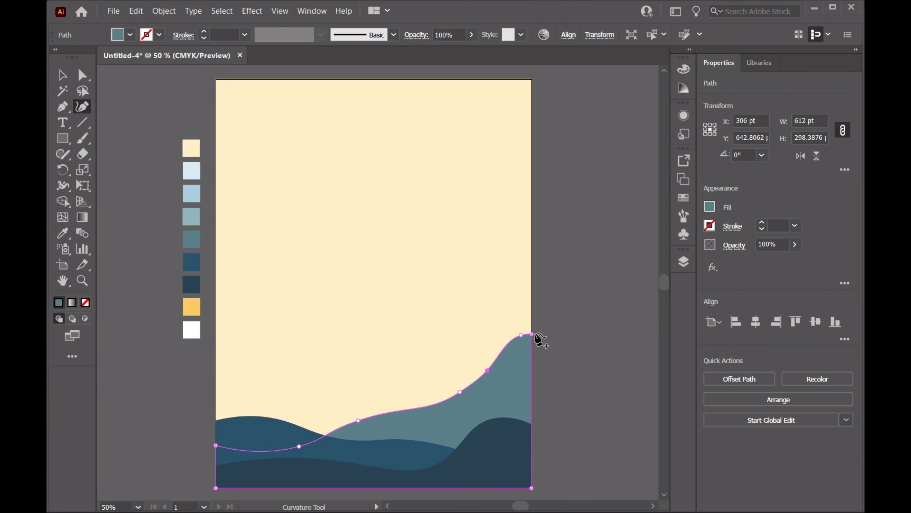
# Deselect the third hill, lock Layer 5 and add a new layer directly beneath it.
pyautogui.press('v')
pyautogui.click(650, 310)
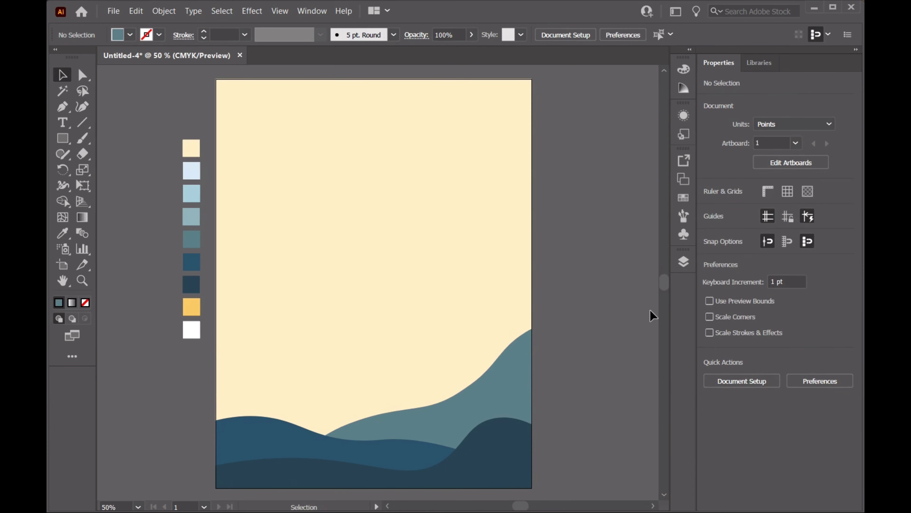
pyautogui.click(683, 261)
pyautogui.click(603, 250)
pyautogui.click(631, 494)
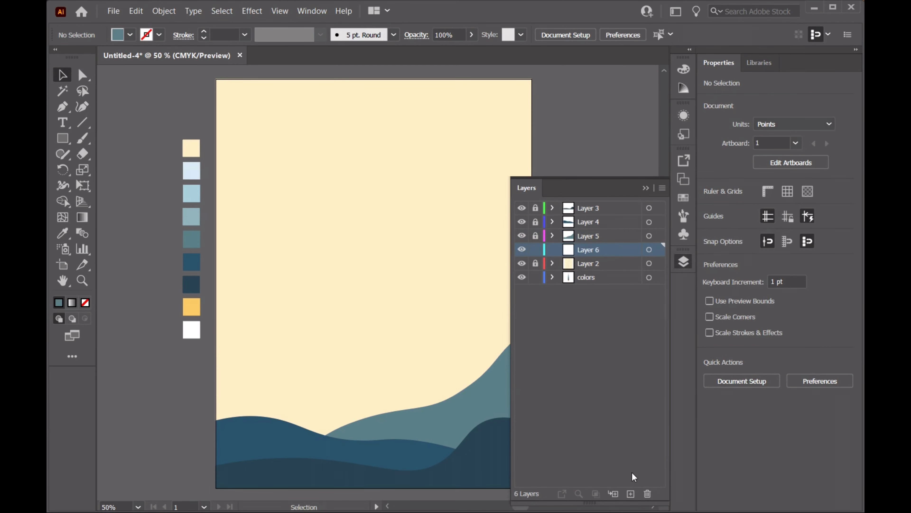
pyautogui.click(646, 188)
# Draw a closed fourth hill across the artboard behind the others with the Pen tool and fill it with the light gray-blue swatch.
pyautogui.press('p')
pyautogui.click(216, 360)
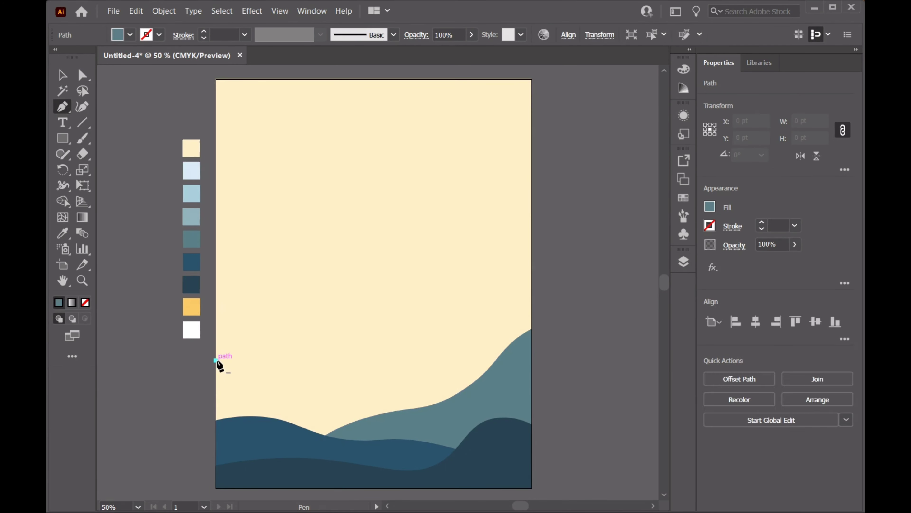
pyautogui.click(252, 373)
pyautogui.click(299, 373)
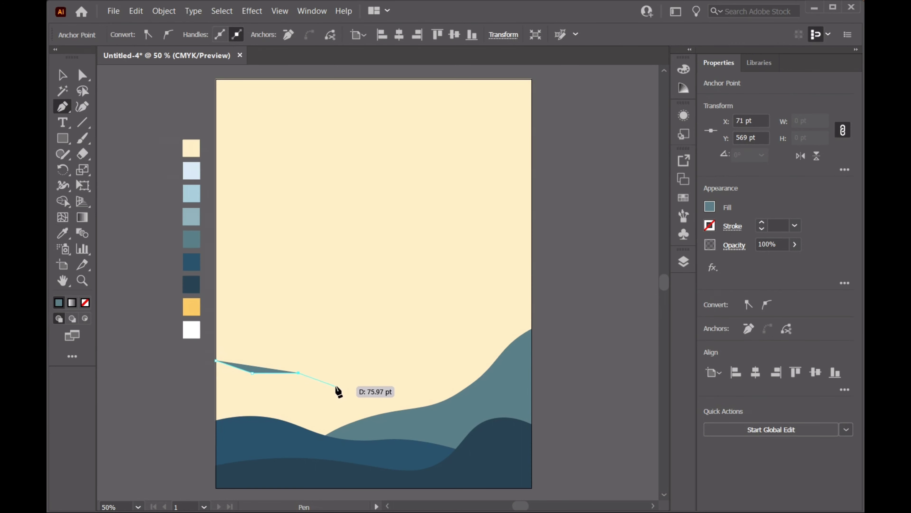
pyautogui.click(352, 390)
pyautogui.click(464, 389)
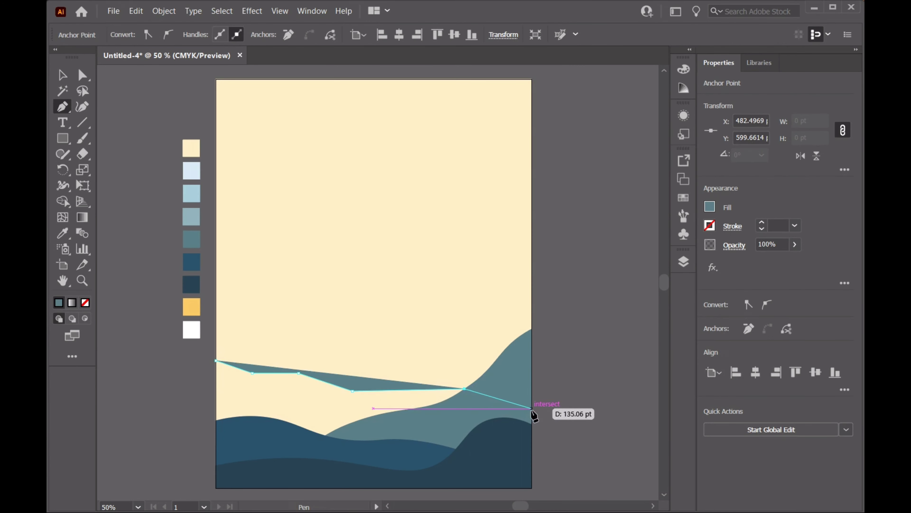
pyautogui.click(531, 409)
pyautogui.click(532, 487)
pyautogui.click(216, 488)
pyautogui.click(215, 360)
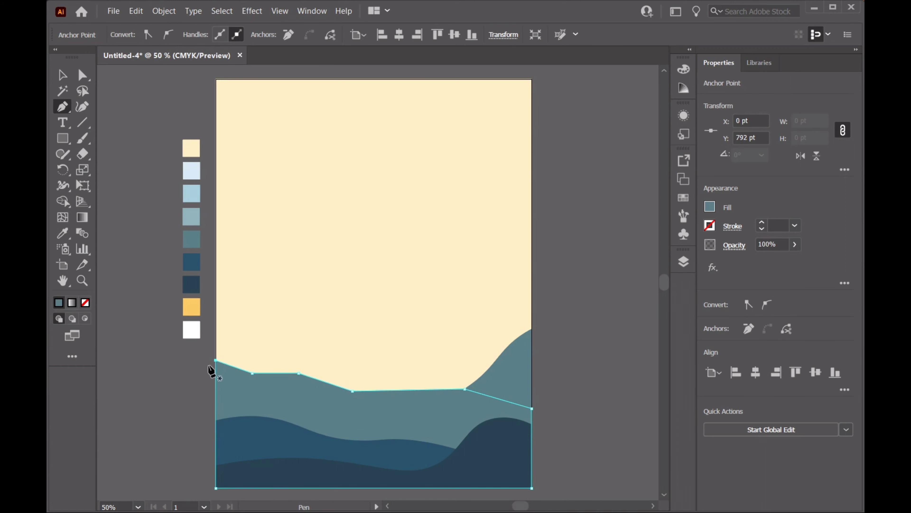
pyautogui.click(63, 233)
pyautogui.click(191, 216)
# Smooth the fourth hill's top anchors into a flowing wave with the Curvature tool.
pyautogui.hotkey('shift', '`')
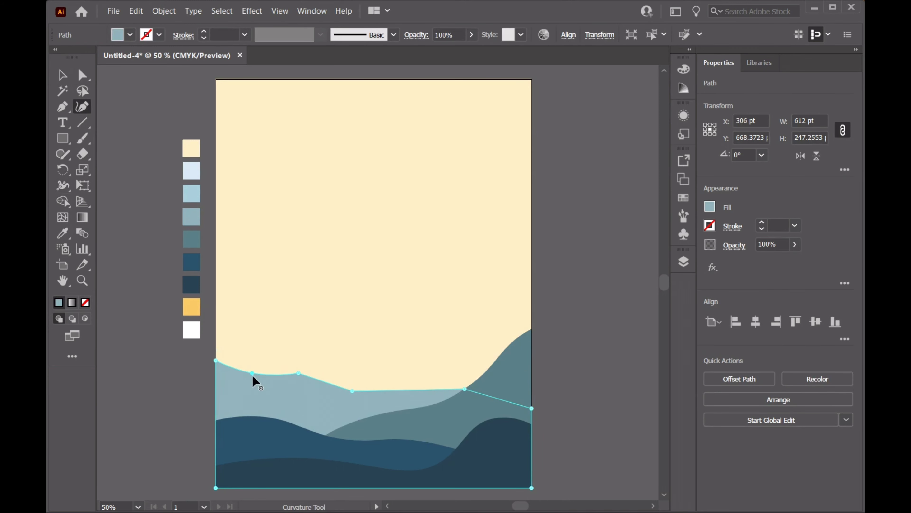
pyautogui.doubleClick(353, 390)
pyautogui.doubleClick(464, 389)
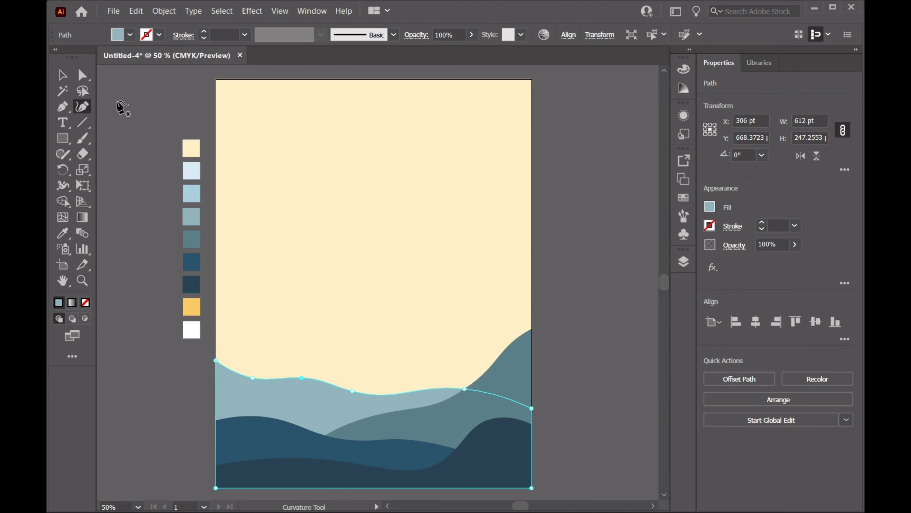
# Deselect the fourth hill, lock Layer 6 and add a new layer directly beneath it.
pyautogui.press('v')
pyautogui.click(124, 106)
pyautogui.click(684, 262)
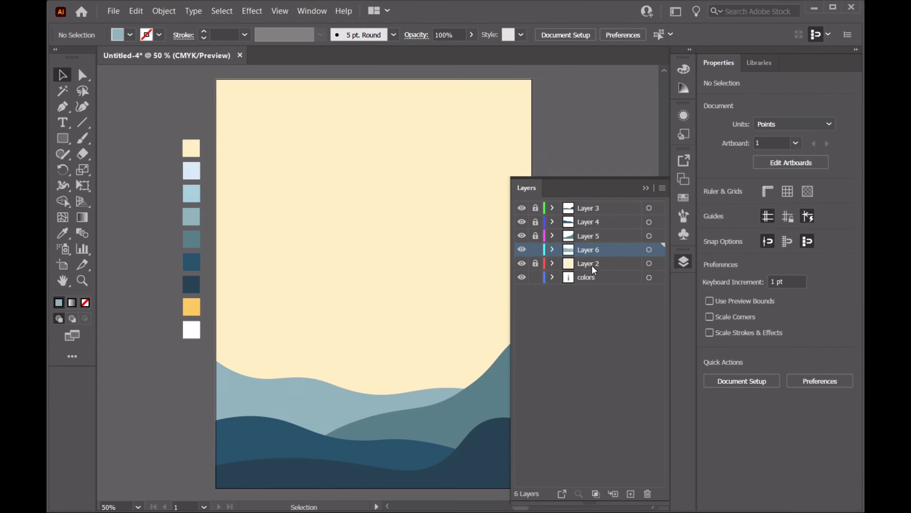
pyautogui.click(645, 188)
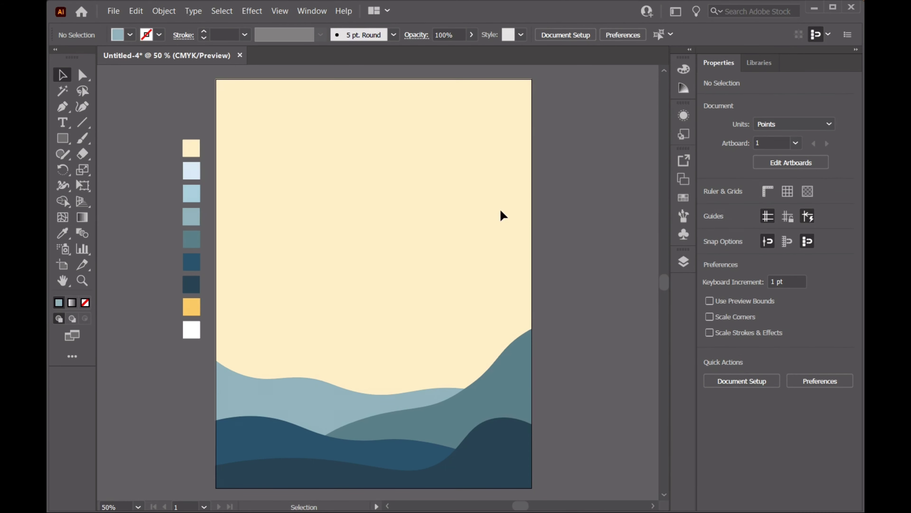
# Draw a closed fifth hill across the artboard, rising toward the right edge, with the Pen tool and fill it with the light blue swatch.
pyautogui.press('p')
pyautogui.click(531, 270)
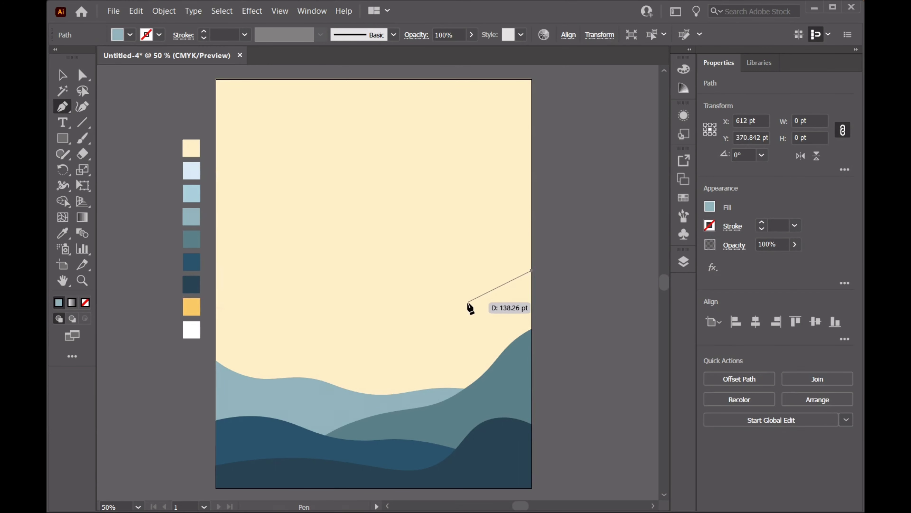
pyautogui.click(451, 328)
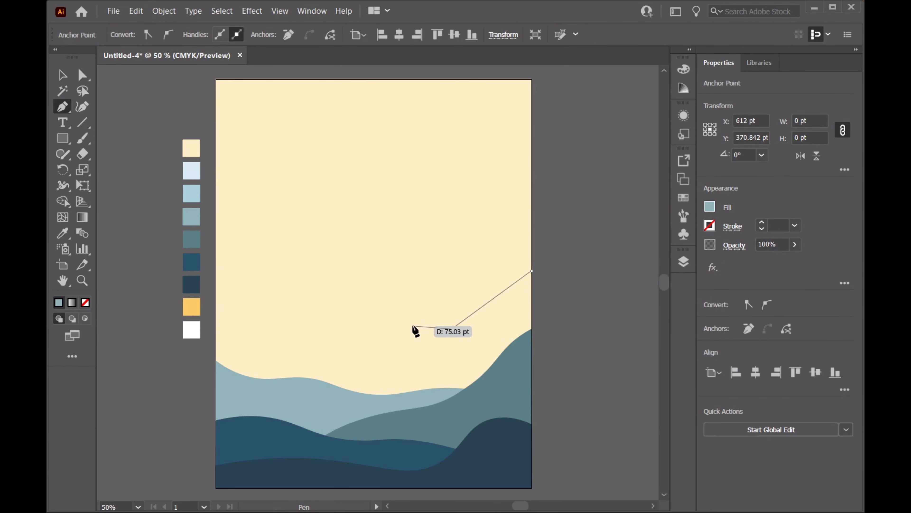
pyautogui.click(374, 326)
pyautogui.click(272, 394)
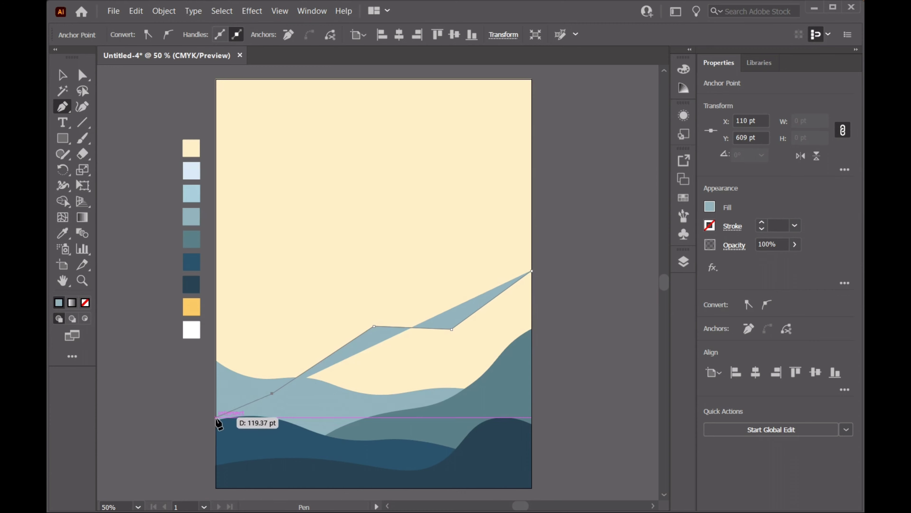
pyautogui.click(215, 420)
pyautogui.click(215, 487)
pyautogui.click(531, 488)
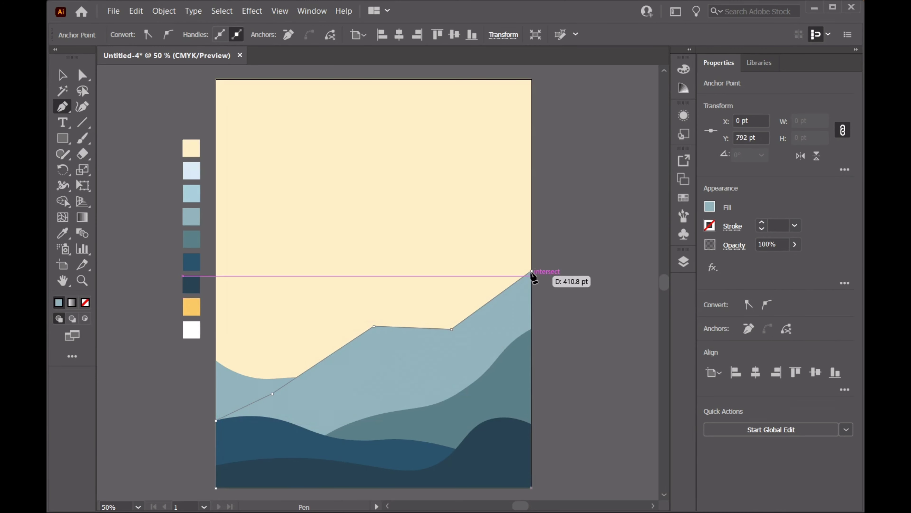
pyautogui.click(530, 270)
pyautogui.click(63, 75)
pyautogui.click(63, 233)
pyautogui.click(189, 195)
pyautogui.click(63, 75)
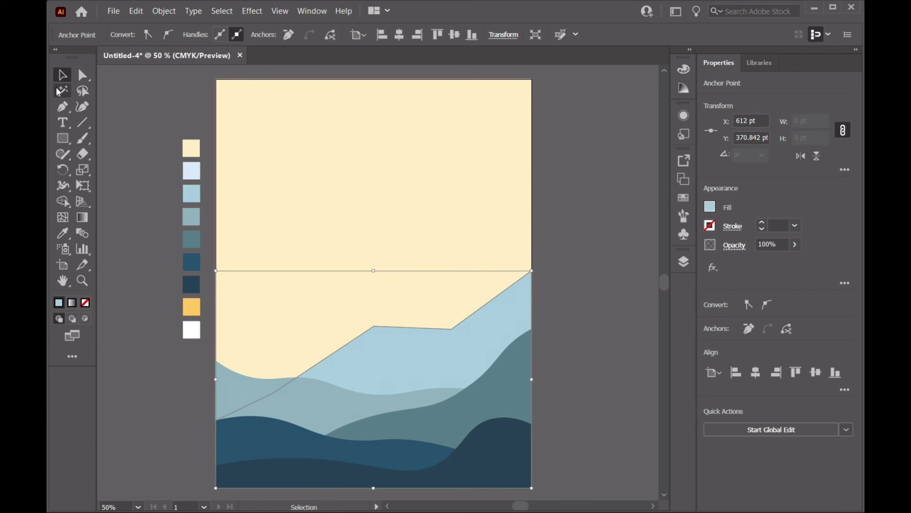
# Smooth the fifth hill's top anchors into a flowing wave with the Curvature tool, lowering its middle crest and left slope.
pyautogui.click(82, 106)
pyautogui.doubleClick(451, 329)
pyautogui.doubleClick(375, 326)
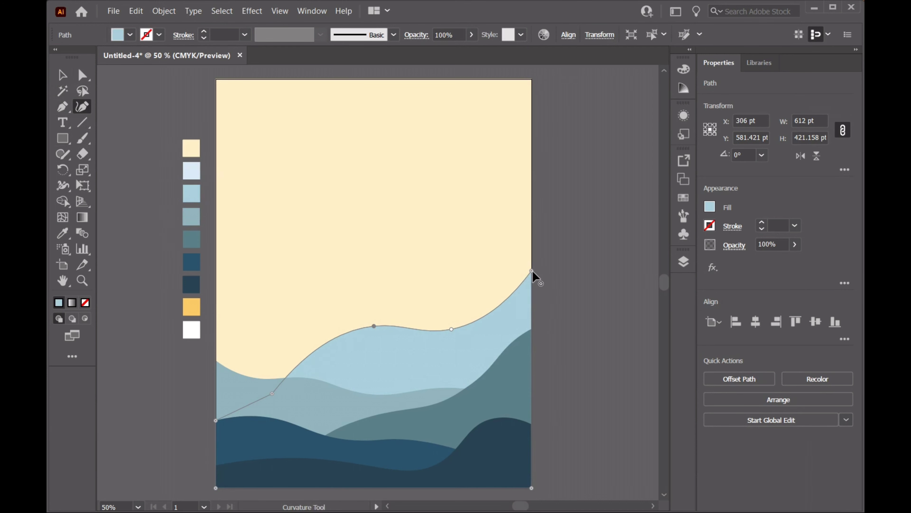
pyautogui.moveTo(533, 272); pyautogui.dragTo(523, 278)
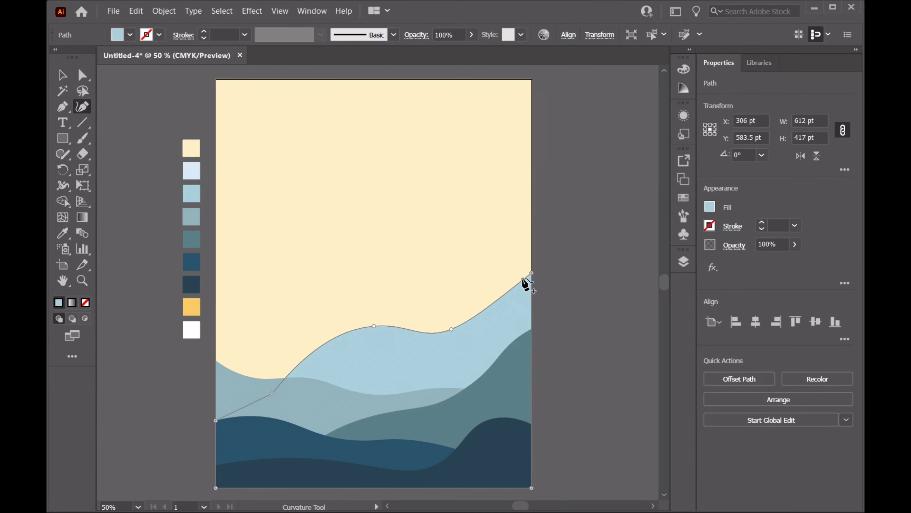
pyautogui.moveTo(375, 326); pyautogui.dragTo(356, 339)
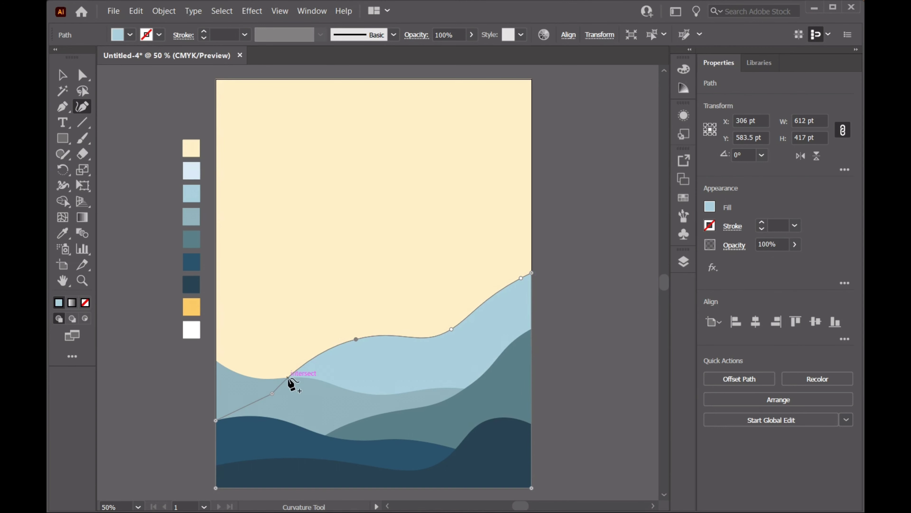
pyautogui.moveTo(289, 377); pyautogui.dragTo(282, 392)
pyautogui.moveTo(356, 339); pyautogui.dragTo(356, 343)
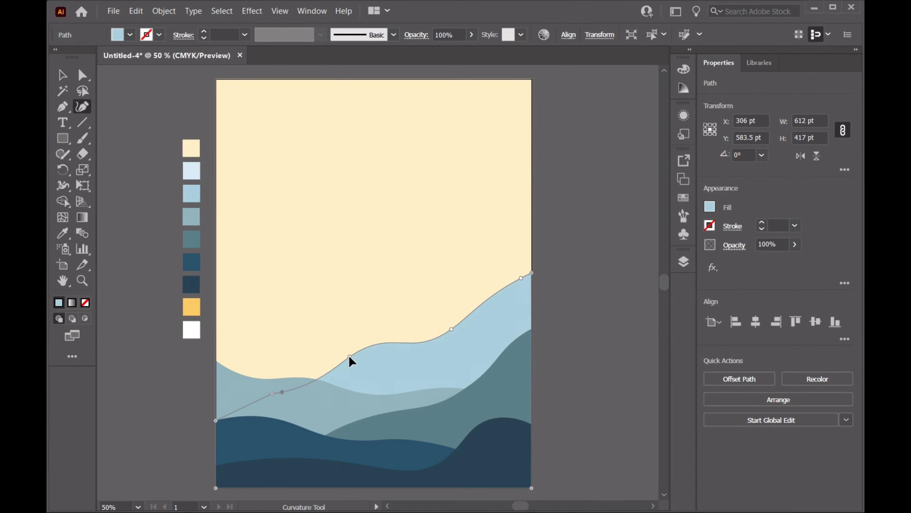
# Deselect the fifth hill, lock Layer 7 and add a new layer directly beneath it.
pyautogui.click(67, 75)
pyautogui.click(158, 125)
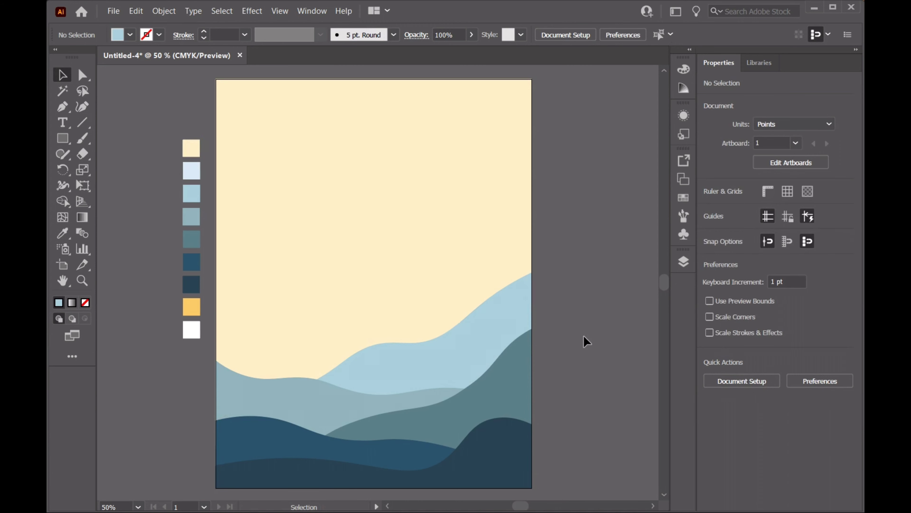
pyautogui.press('F7')
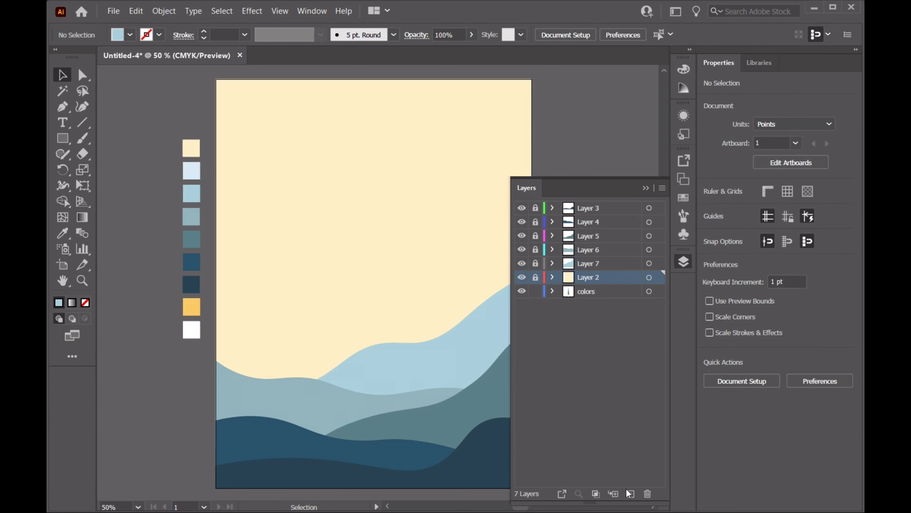
pyautogui.click(631, 493)
pyautogui.press('F7')
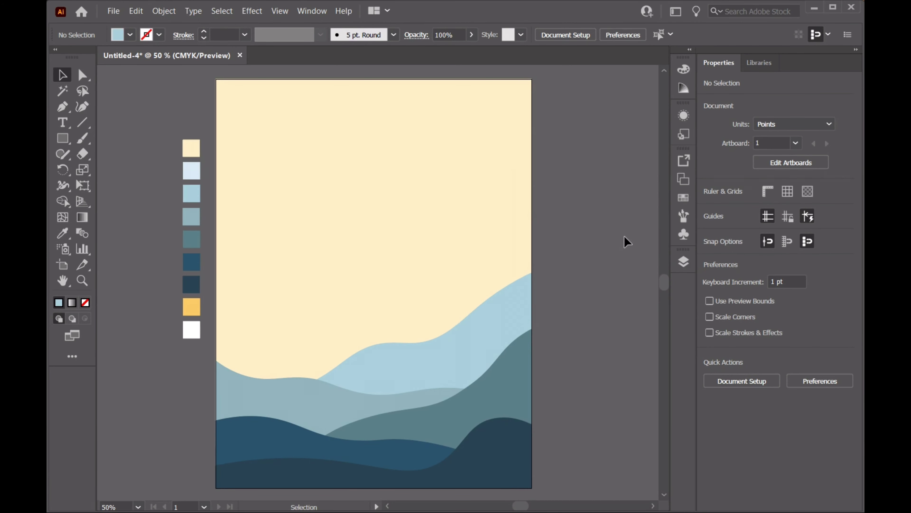
# Draw a closed sixth hill sloping down from the artboard's left edge with the Pen tool and fill it with the palest blue swatch.
pyautogui.click(63, 110)
pyautogui.click(215, 272)
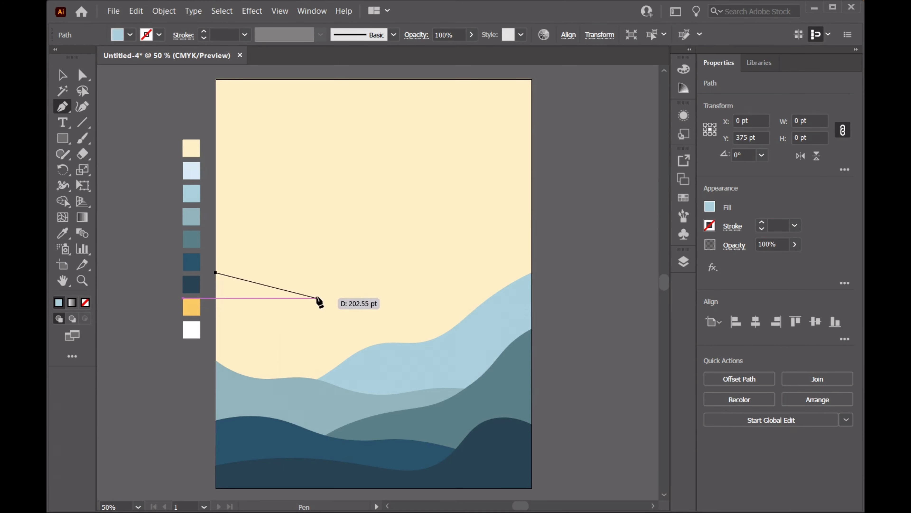
pyautogui.click(272, 278)
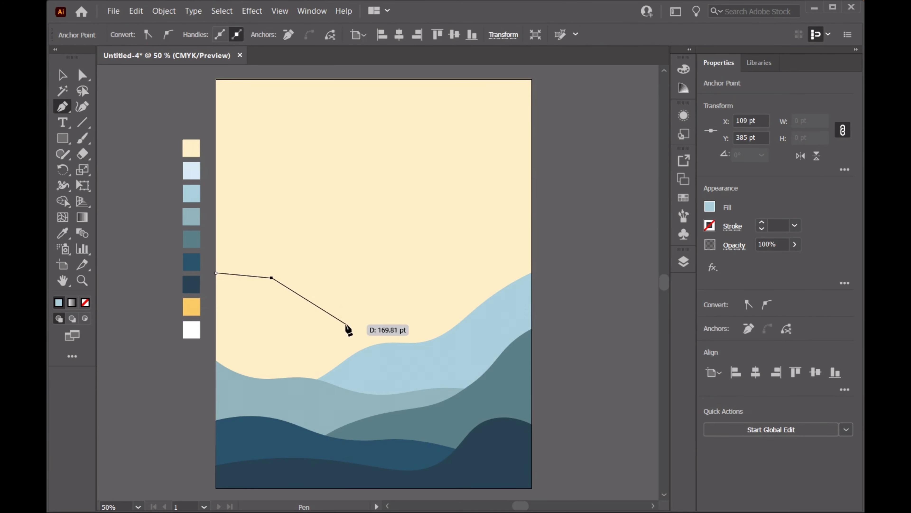
pyautogui.click(347, 325)
pyautogui.click(438, 355)
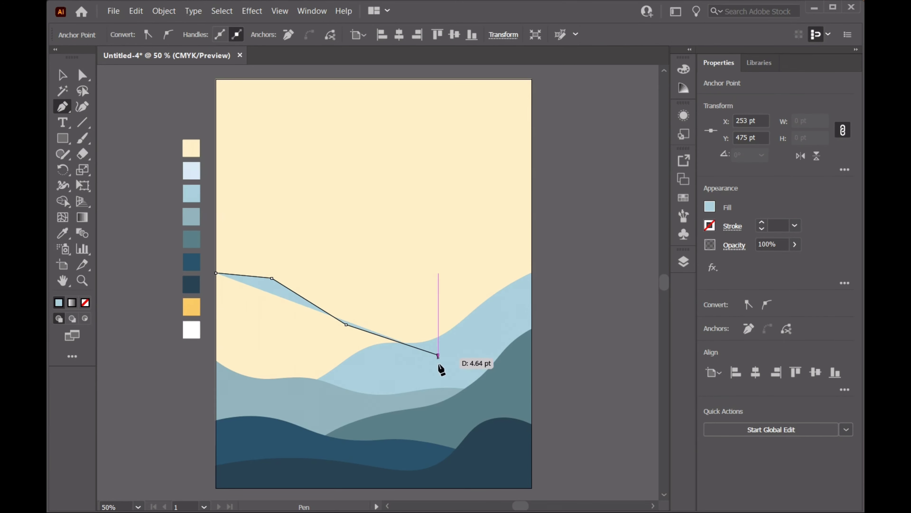
pyautogui.click(532, 352)
pyautogui.click(533, 488)
pyautogui.click(216, 488)
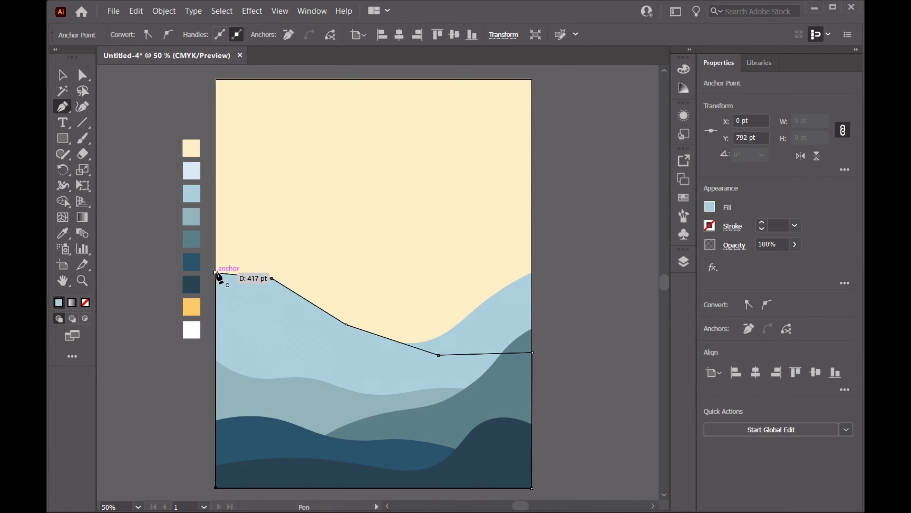
pyautogui.click(216, 273)
pyautogui.press('i')
pyautogui.click(192, 171)
# Smooth the sixth hill's upper edge with the Curvature tool and lower its left end slightly for a rounded crest.
pyautogui.hotkey('shift', '`')
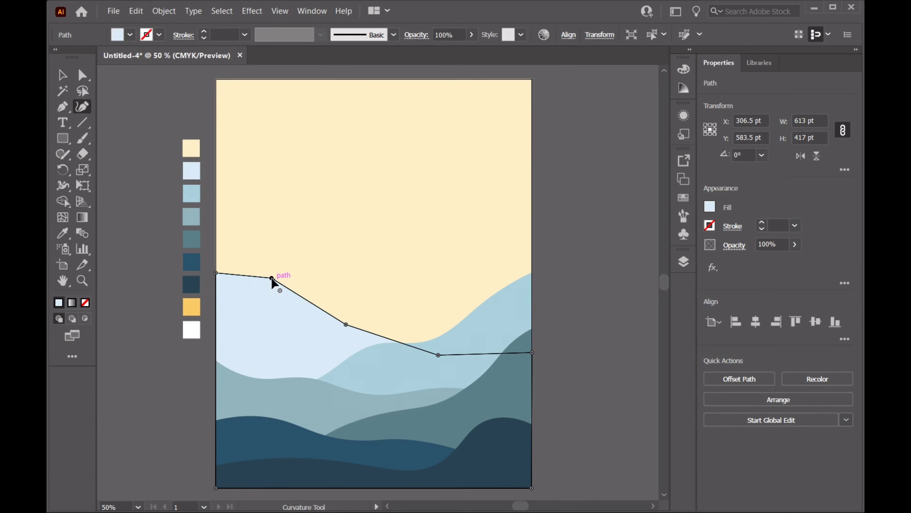
pyautogui.doubleClick(272, 278)
pyautogui.moveTo(272, 278); pyautogui.dragTo(275, 283)
pyautogui.doubleClick(346, 324)
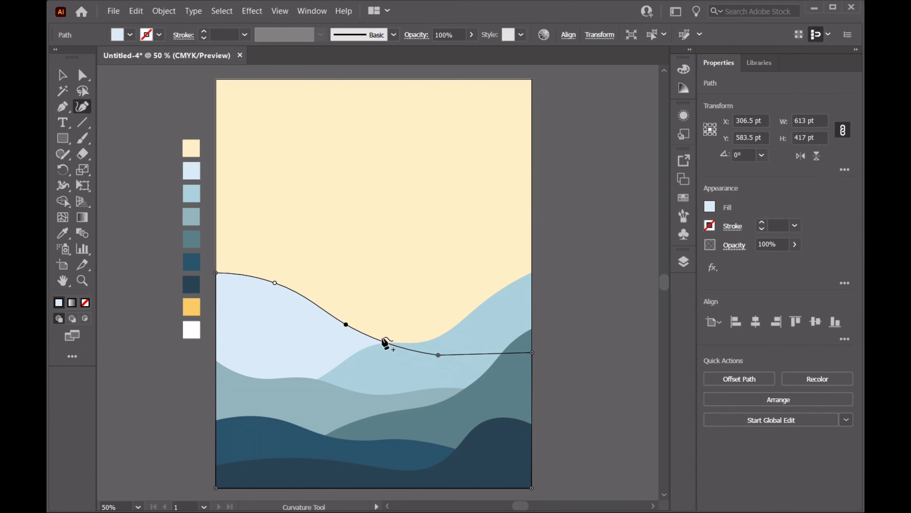
pyautogui.moveTo(216, 273); pyautogui.dragTo(216, 280)
pyautogui.moveTo(275, 283)
pyautogui.mouseDown()
pyautogui.moveTo(271, 298)
pyautogui.moveTo(277, 292)
pyautogui.mouseUp()
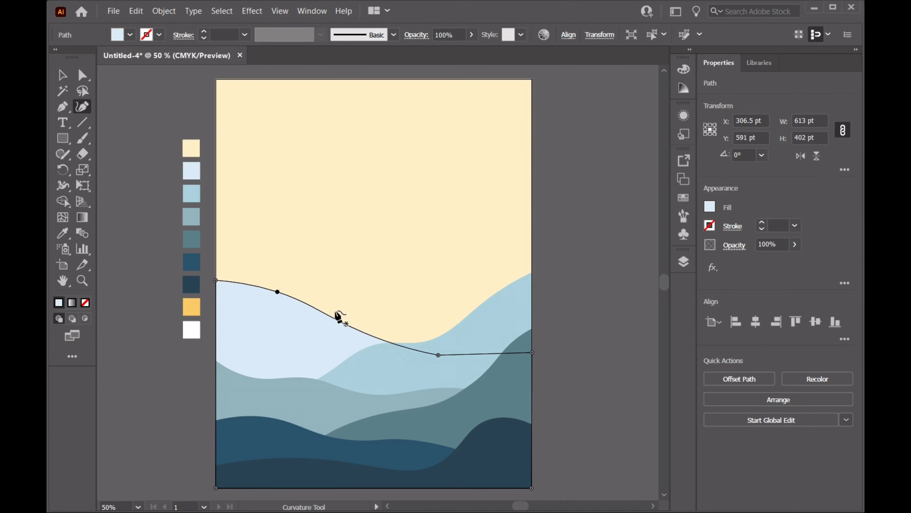
pyautogui.moveTo(216, 280); pyautogui.dragTo(216, 288)
# Deselect the sixth hill, lock Layer 8 and add a new layer directly above Layer 2.
pyautogui.click(62, 75)
pyautogui.click(130, 140)
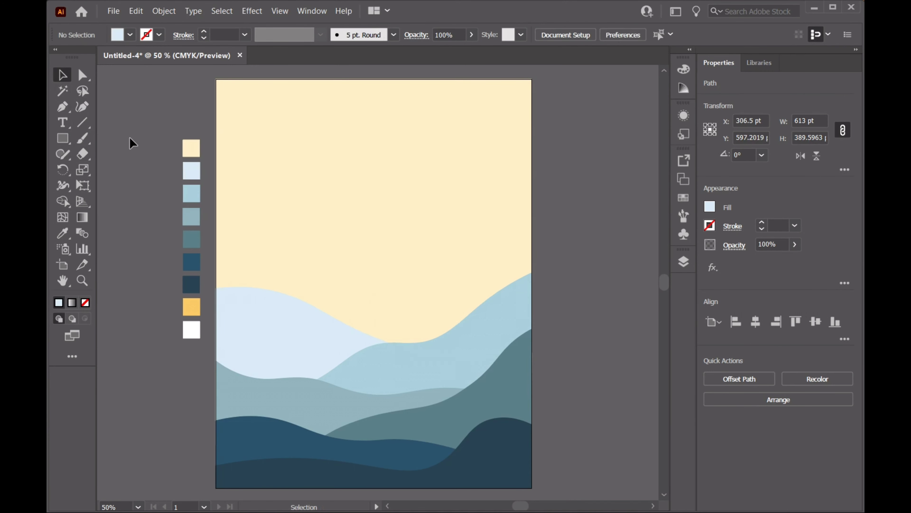
pyautogui.click(684, 262)
pyautogui.click(536, 278)
pyautogui.click(608, 293)
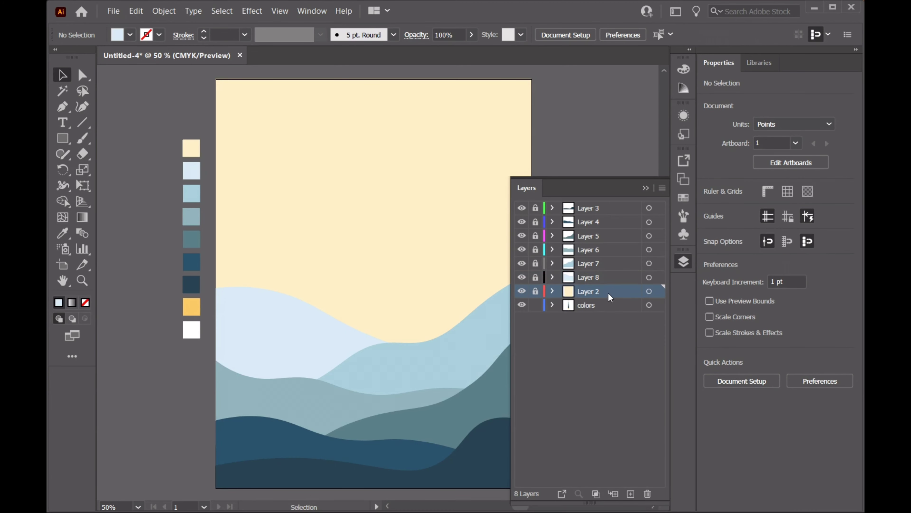
pyautogui.click(630, 493)
pyautogui.click(646, 187)
# Draw a sun circle about 389 pt across behind the hills with the Ellipse tool and fill it with the yellow-orange swatch.
pyautogui.rightClick(63, 138)
pyautogui.click(108, 171)
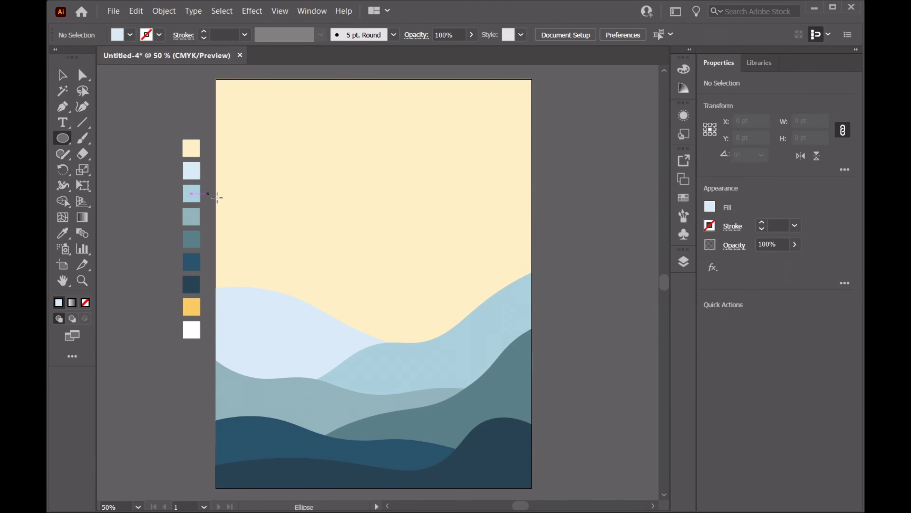
pyautogui.moveTo(318, 231); pyautogui.dragTo(519, 430)
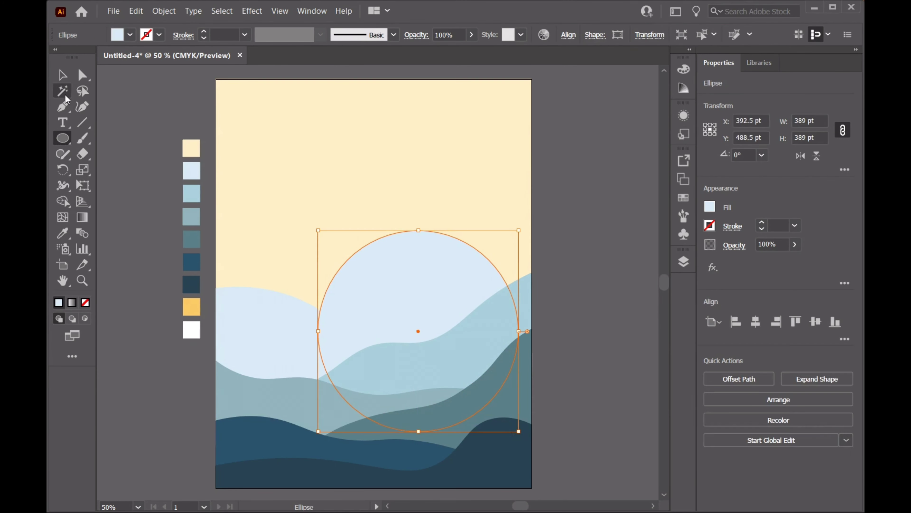
pyautogui.press('i')
pyautogui.click(186, 305)
# Move the sun up and left to about X 322.5 pt, Y 457.5 pt, and deselect it.
pyautogui.click(61, 75)
pyautogui.moveTo(392, 277); pyautogui.dragTo(355, 257)
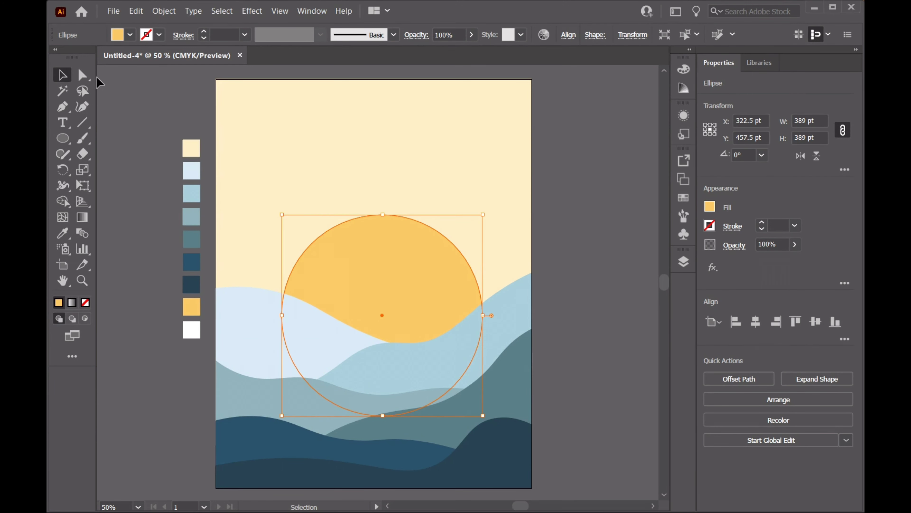
pyautogui.click(448, 192)
# Lock Layer 9 and add a new layer above Layer 3.
pyautogui.click(683, 261)
pyautogui.click(614, 209)
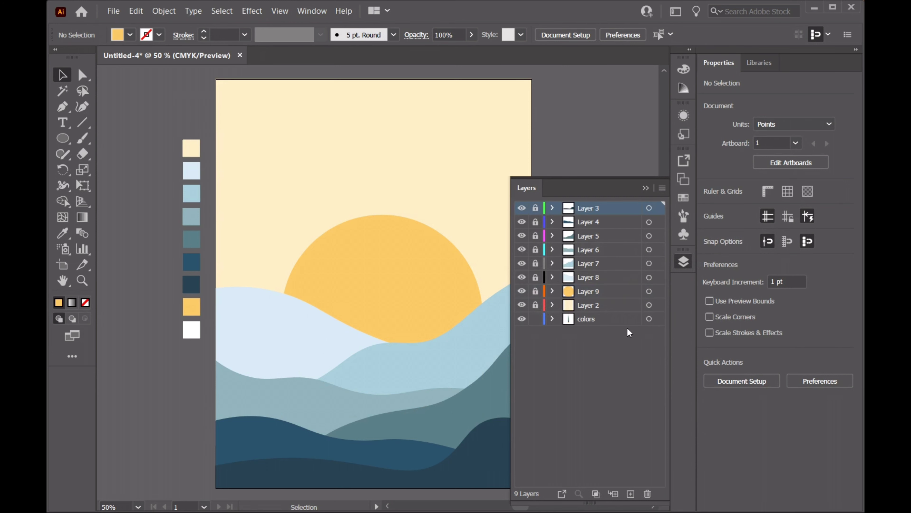
pyautogui.click(631, 494)
pyautogui.click(646, 188)
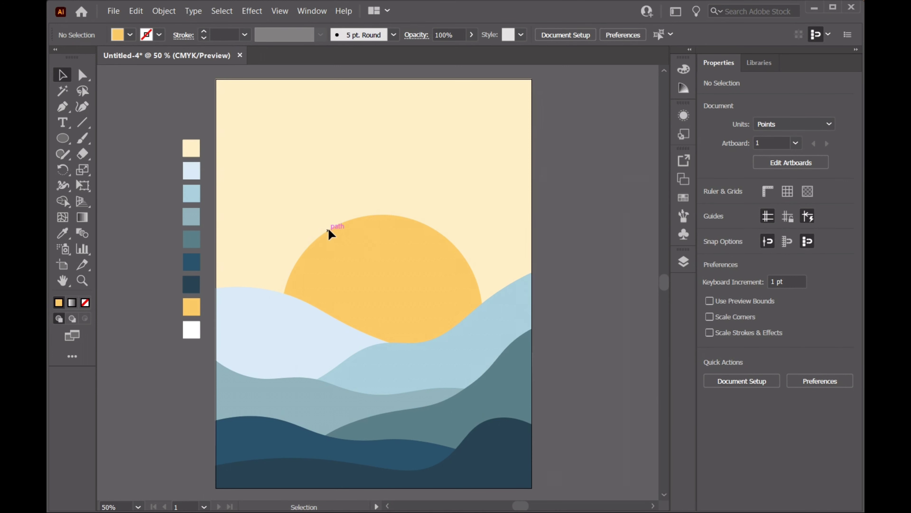
# Draw a tall tree-trunk rectangle about 21 by 518 pt near the artboard's left side and fill it with the darkest navy swatch.
pyautogui.moveTo(63, 142); pyautogui.dragTo(119, 136)
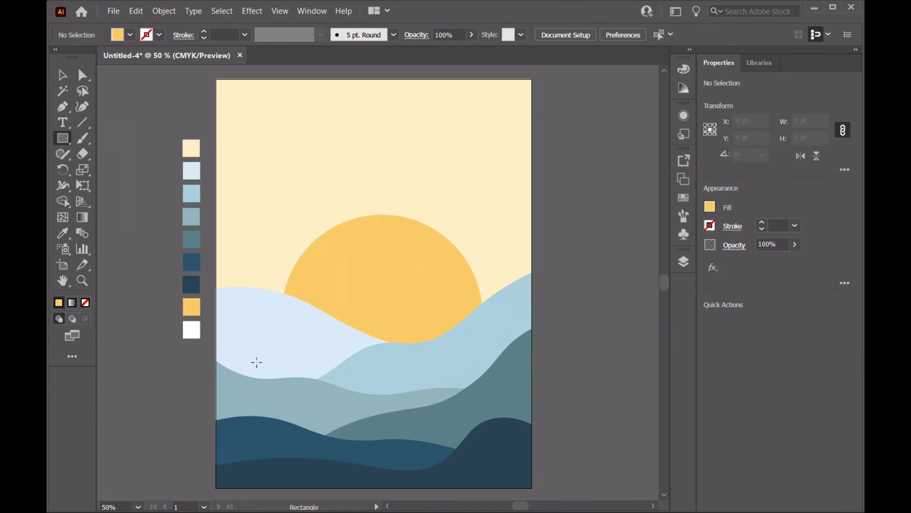
pyautogui.moveTo(252, 465)
pyautogui.mouseDown()
pyautogui.moveTo(296, 320)
pyautogui.moveTo(275, 197)
pyautogui.mouseUp()
pyautogui.moveTo(255, 317); pyautogui.dragTo(263, 330)
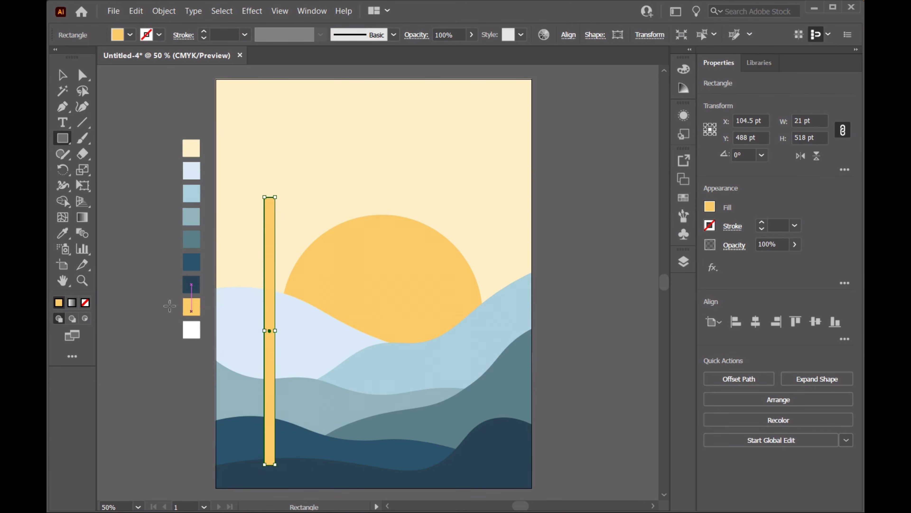
pyautogui.press('i')
pyautogui.click(191, 262)
pyautogui.press('v')
# Taper the trunk by moving its top corner anchors inward with the Curvature tool.
pyautogui.hotkey('shift', '`')
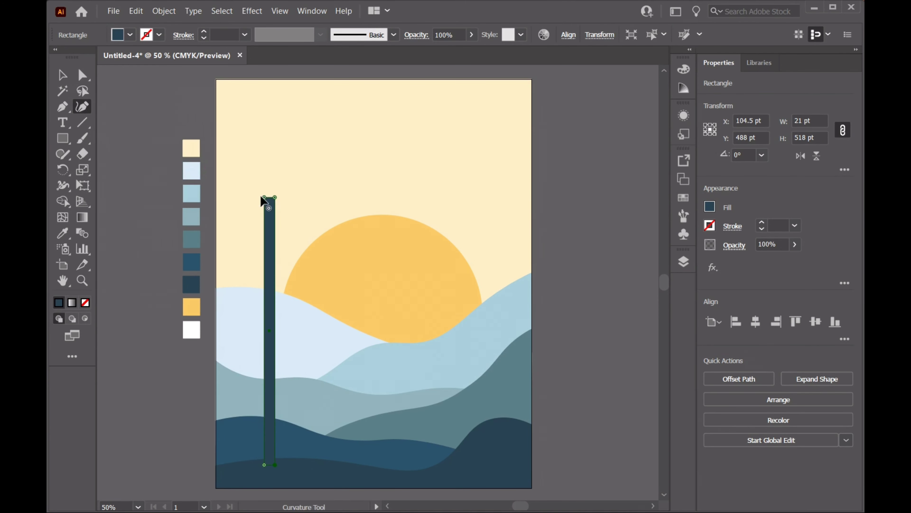
pyautogui.scroll(4, 267, 196)
pyautogui.moveTo(259, 197); pyautogui.dragTo(289, 197)
pyautogui.scroll(-4, 289, 201)
pyautogui.scroll(-2, 314, 331)
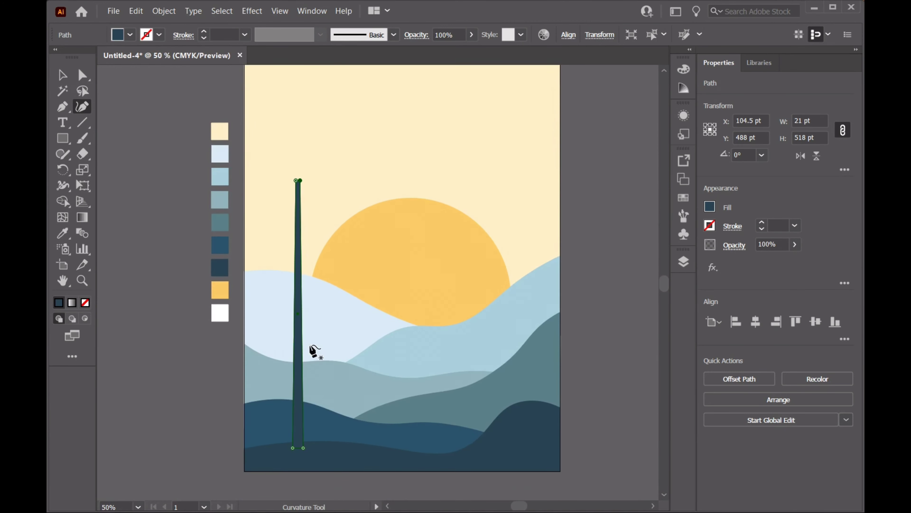
# Bend the trunk into a gentle wave by adding and shifting anchors along both sides with the Curvature tool.
pyautogui.moveTo(292, 383); pyautogui.dragTo(300, 390)
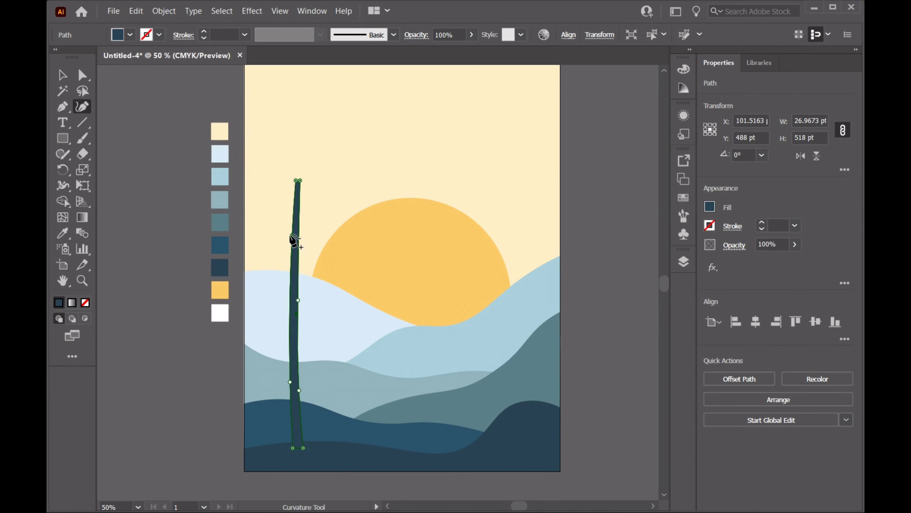
pyautogui.click(304, 232)
pyautogui.moveTo(300, 201)
pyautogui.mouseDown()
pyautogui.moveTo(299, 231)
pyautogui.moveTo(283, 201)
pyautogui.mouseUp()
pyautogui.scroll(3, 301, 206)
pyautogui.scroll(-1, 296, 336)
pyautogui.scroll(-5, 301, 341)
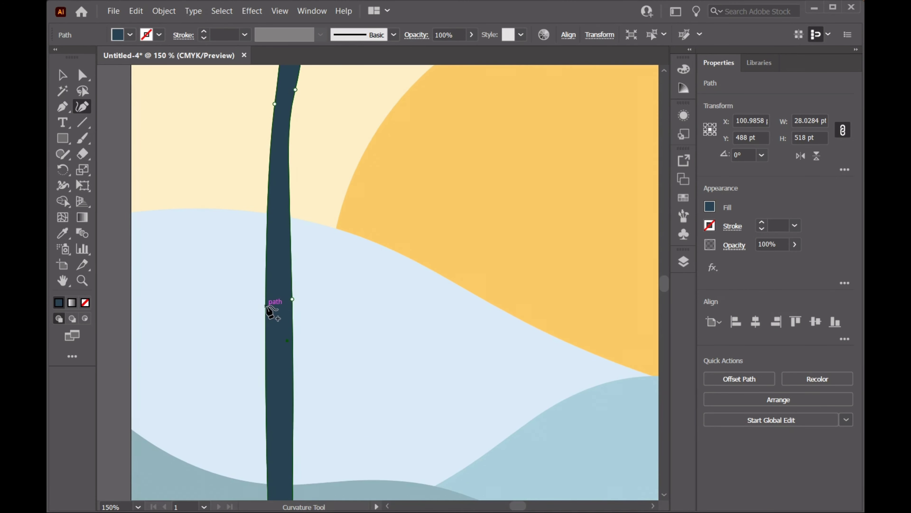
pyautogui.scroll(-5, 270, 311)
pyautogui.scroll(6, 299, 179)
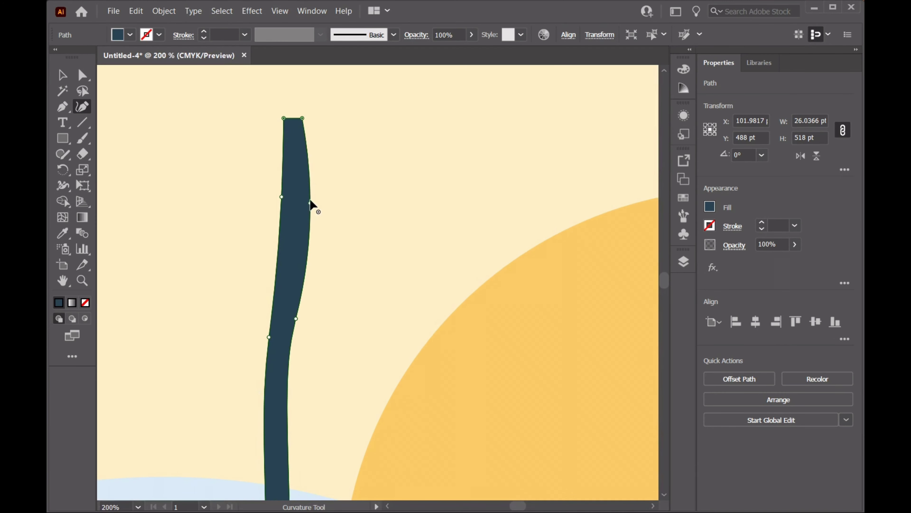
# Slim the trunk's upper part by nudging its side anchors inward, and deselect the trunk.
pyautogui.moveTo(310, 202); pyautogui.dragTo(304, 201)
pyautogui.scroll(-4, 287, 293)
pyautogui.scroll(3, 313, 301)
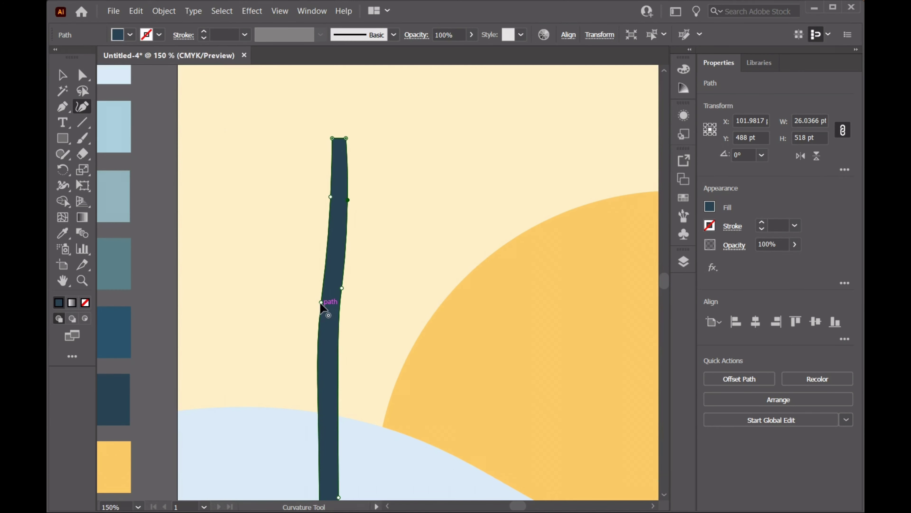
pyautogui.moveTo(322, 302); pyautogui.dragTo(324, 301)
pyautogui.scroll(-4, 325, 301)
pyautogui.click(63, 75)
pyautogui.click(173, 180)
pyautogui.scroll(1, 327, 366)
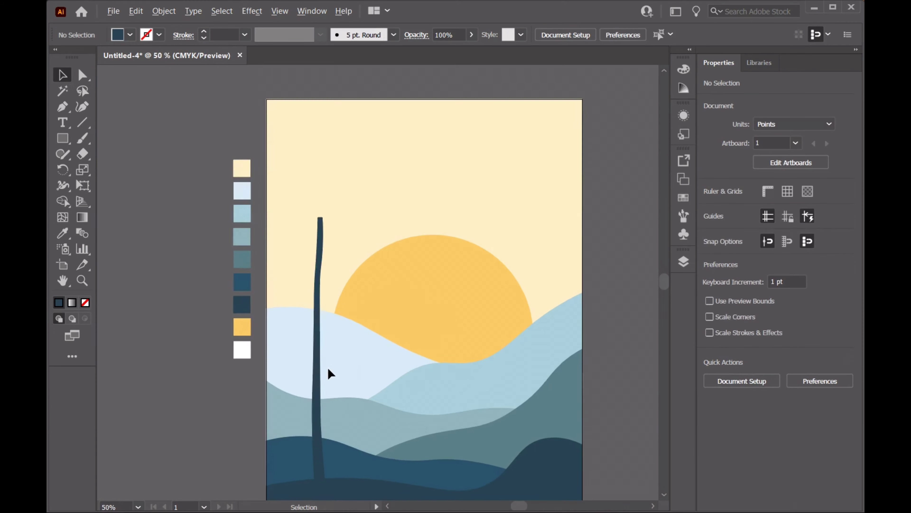
# Shift the tree trunk slightly right and down so its base sits on the darkest foreground hill, and deselect it.
pyautogui.scroll(-1, 327, 366)
pyautogui.scroll(1, 297, 401)
pyautogui.moveTo(334, 423); pyautogui.dragTo(345, 421)
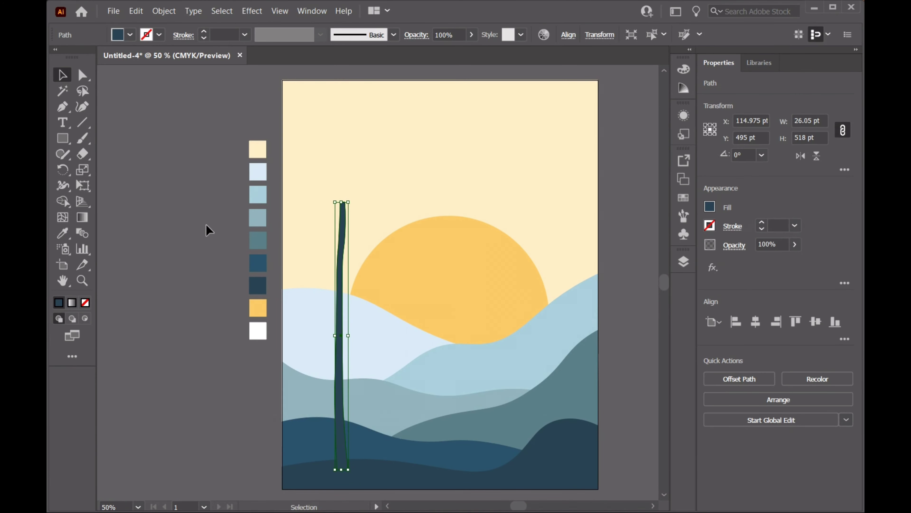
pyautogui.click(179, 187)
# Taper the trunk's tip to a point by moving the top corner and upper side anchors with the Curvature tool, and deselect it.
pyautogui.click(342, 212)
pyautogui.scroll(2, 334, 210)
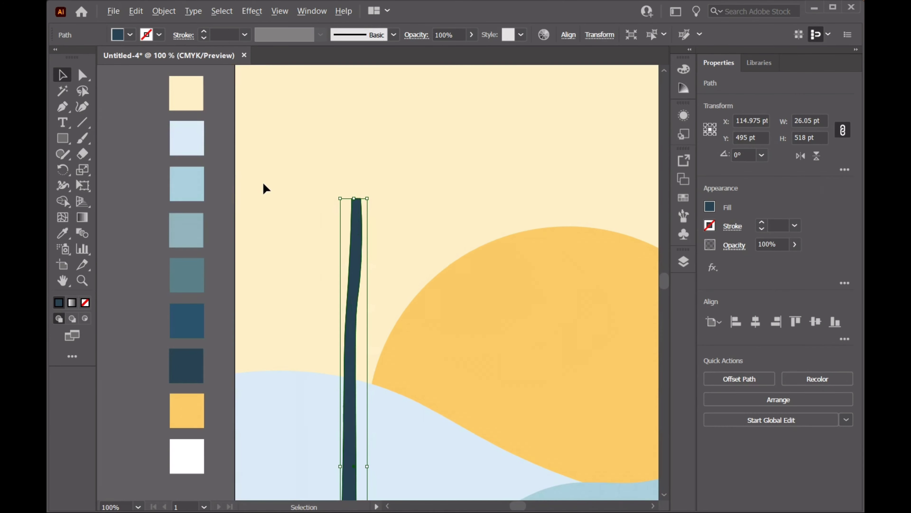
pyautogui.hotkey('shift', '`')
pyautogui.scroll(4, 357, 203)
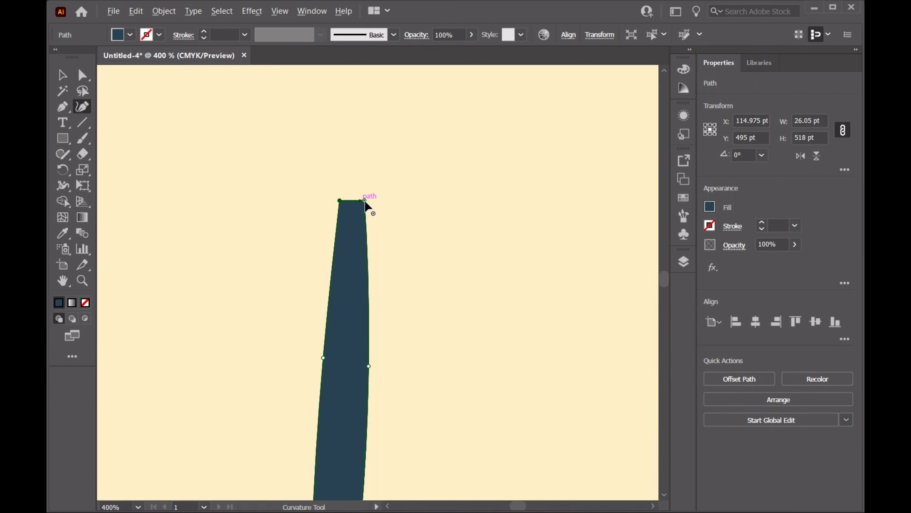
pyautogui.moveTo(366, 203); pyautogui.dragTo(349, 207)
pyautogui.moveTo(323, 357); pyautogui.dragTo(358, 368)
pyautogui.scroll(-5, 359, 393)
pyautogui.click(63, 75)
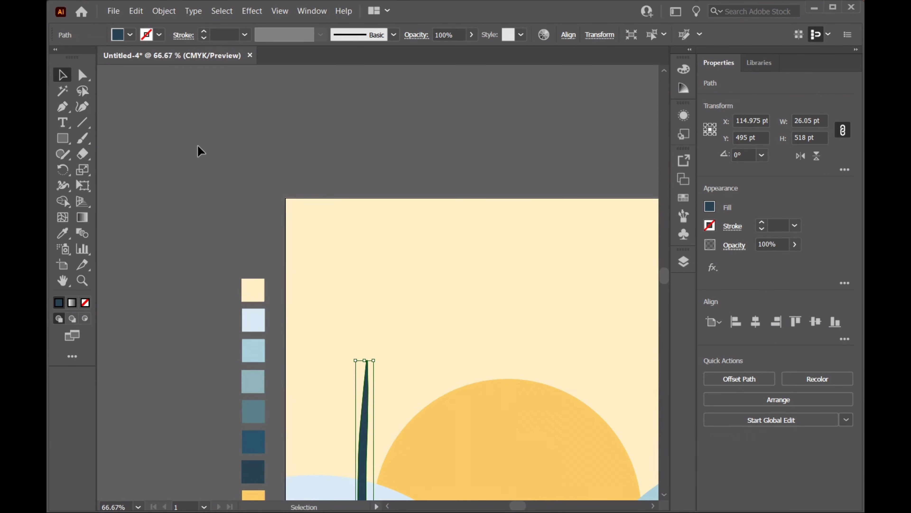
pyautogui.click(240, 248)
pyautogui.scroll(-4, 330, 319)
pyautogui.scroll(-2, 368, 321)
pyautogui.scroll(1, 368, 321)
# Add a new layer and draw the jagged lower edge of a pine branch above the sun with the Pen tool.
pyautogui.click(683, 261)
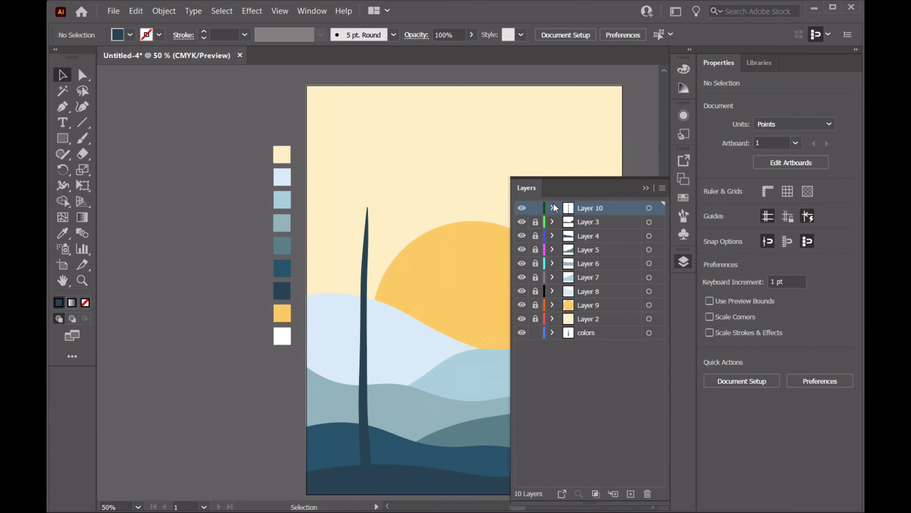
pyautogui.click(631, 494)
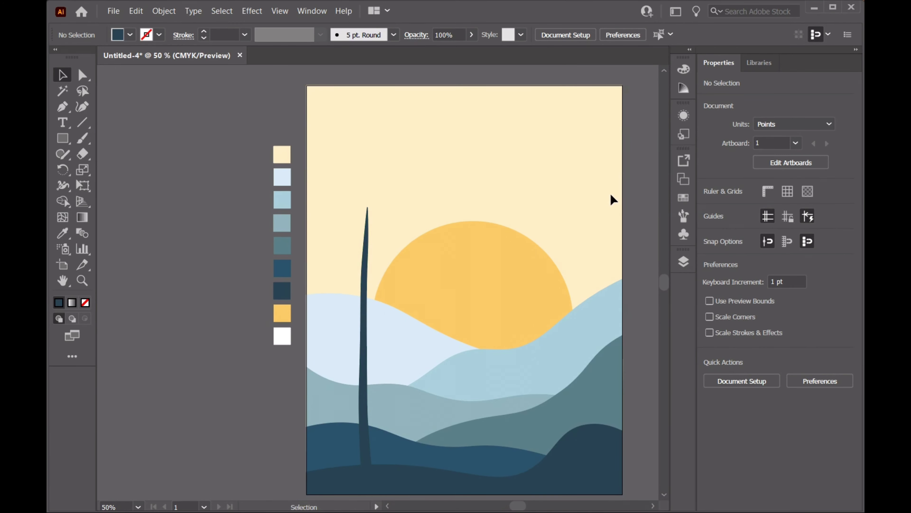
pyautogui.press('p')
pyautogui.click(415, 176)
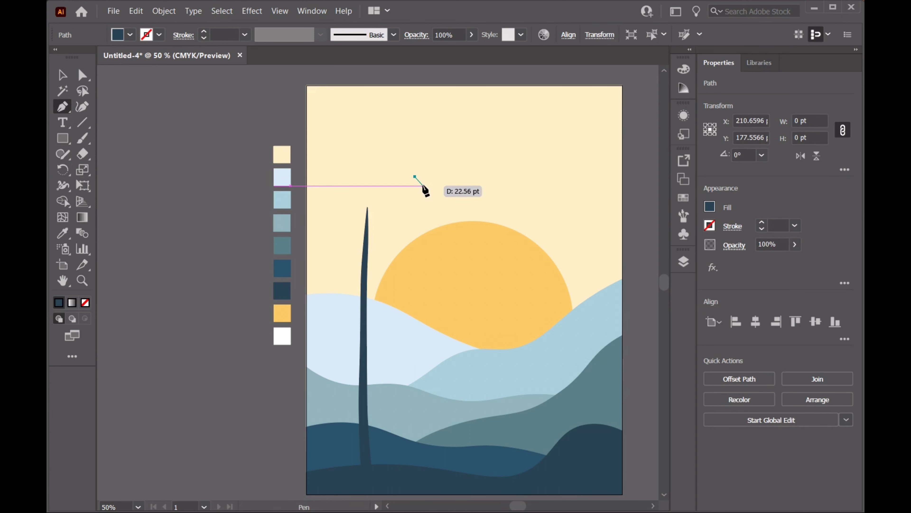
pyautogui.click(420, 174)
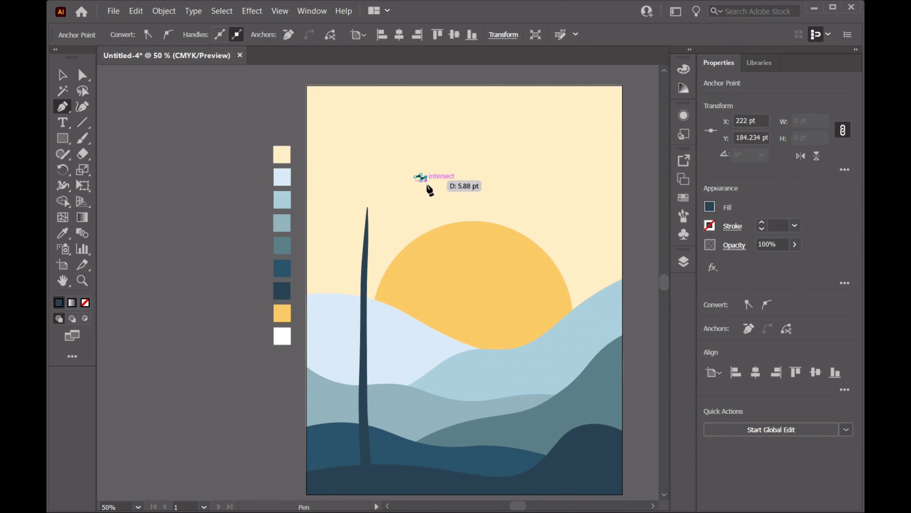
pyautogui.click(426, 184)
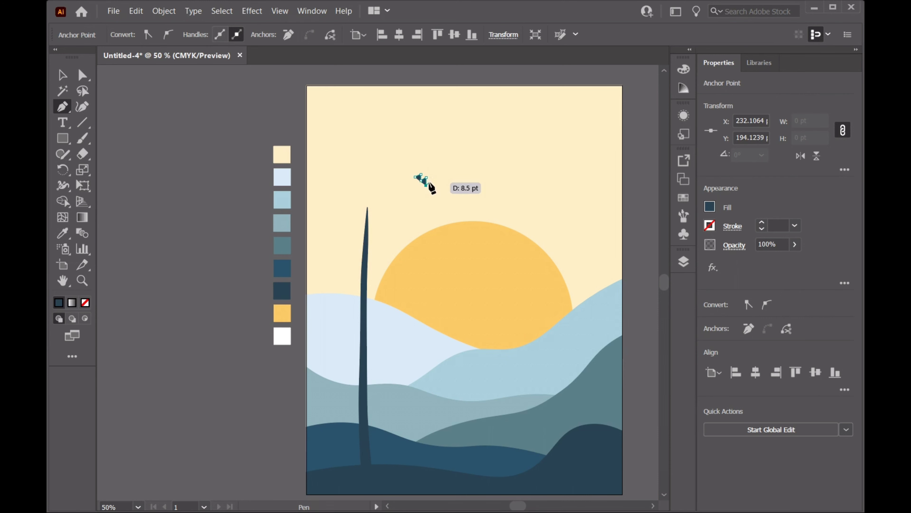
pyautogui.click(442, 185)
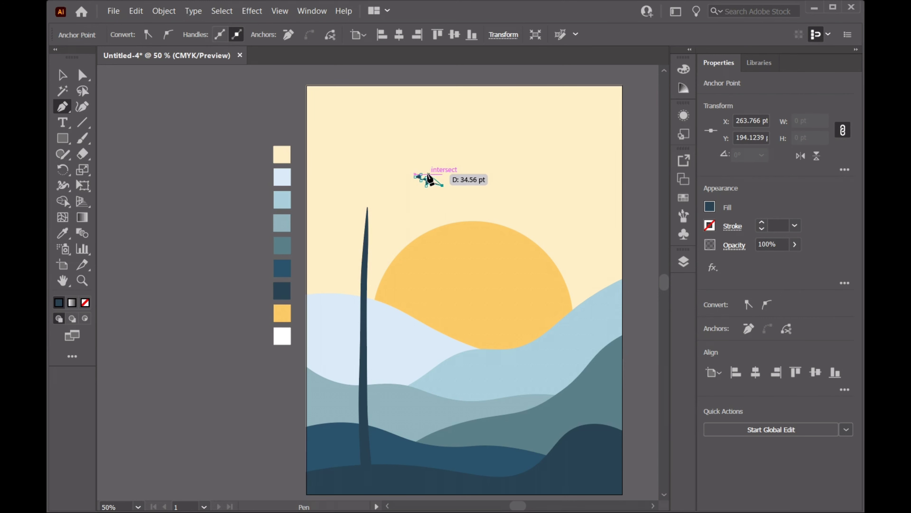
pyautogui.click(441, 177)
pyautogui.click(445, 186)
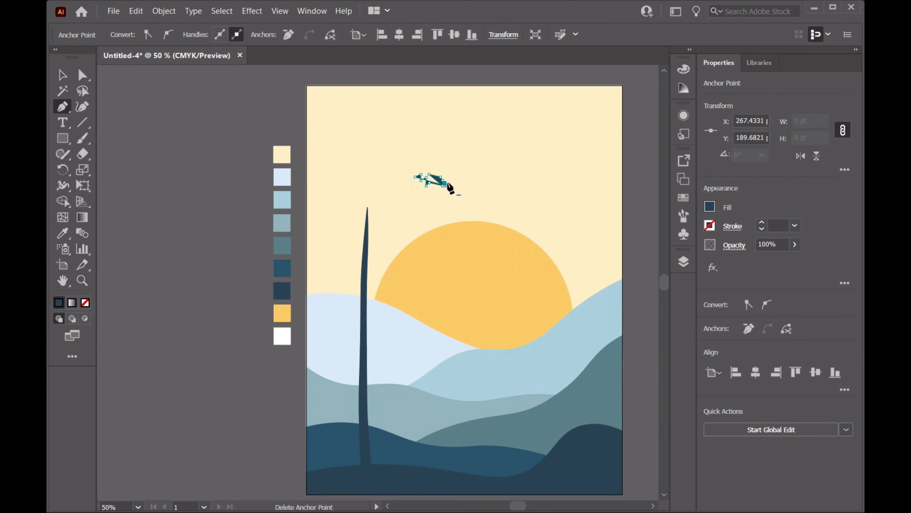
pyautogui.press('alt')
pyautogui.scroll(3, 449, 172)
pyautogui.click(445, 203)
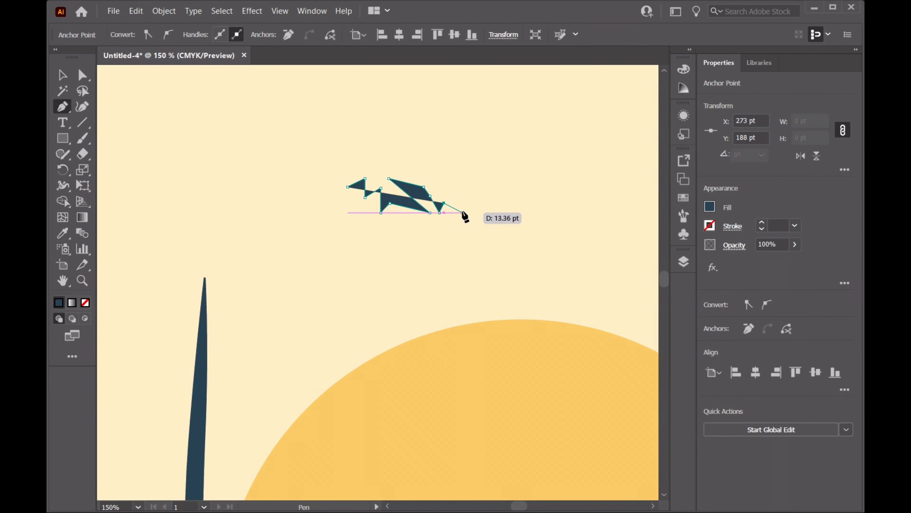
pyautogui.click(463, 212)
pyautogui.click(436, 186)
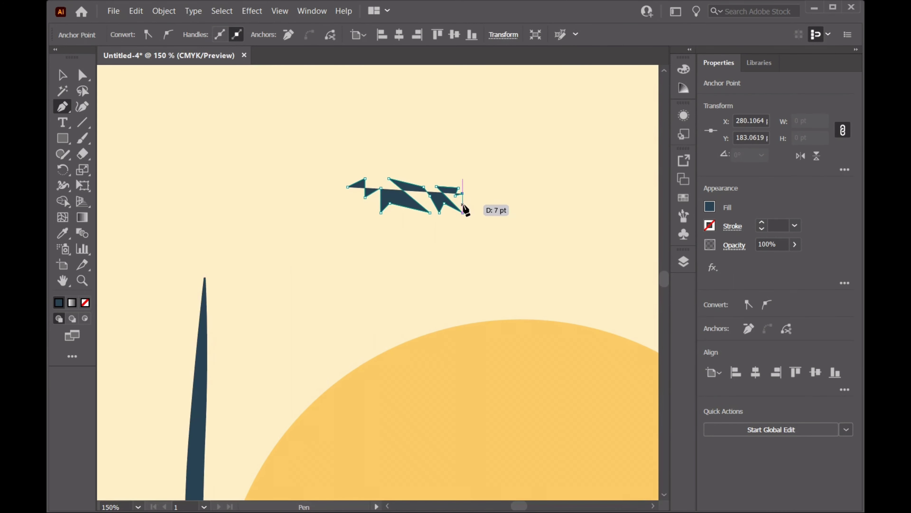
pyautogui.click(469, 200)
pyautogui.click(506, 201)
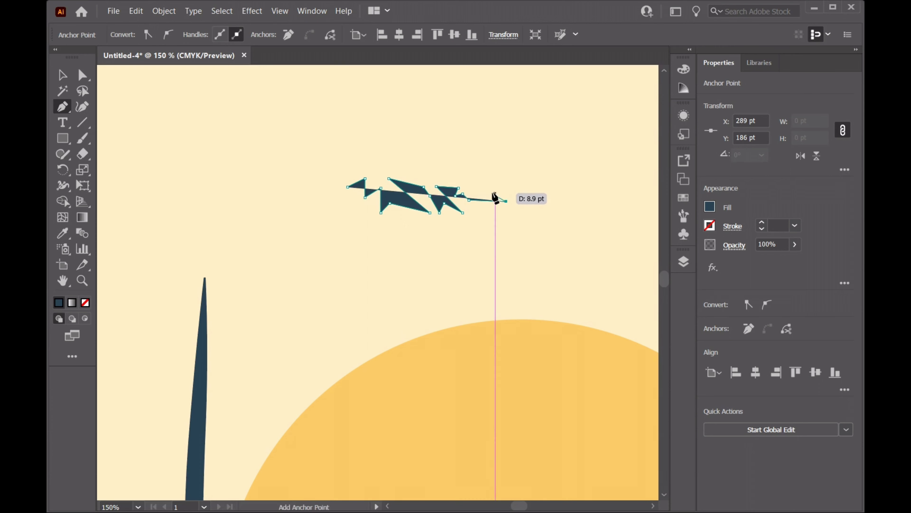
# Continue the branch outline around its spiky outer end and back along the jagged upper edge to the starting point.
pyautogui.click(480, 187)
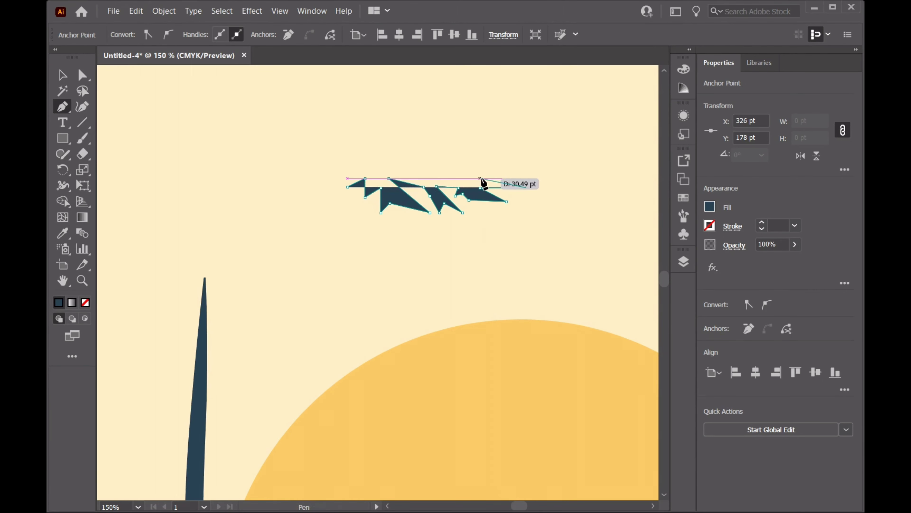
pyautogui.click(481, 170)
pyautogui.click(473, 164)
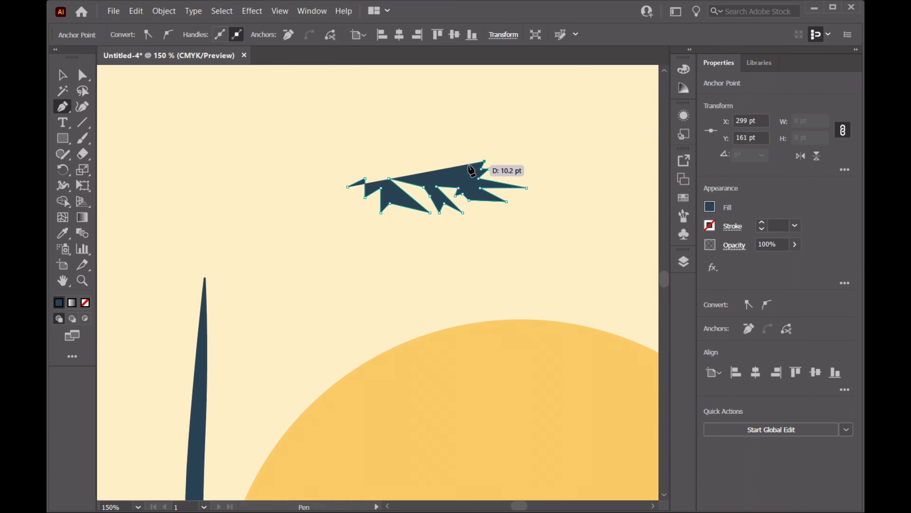
pyautogui.click(449, 167)
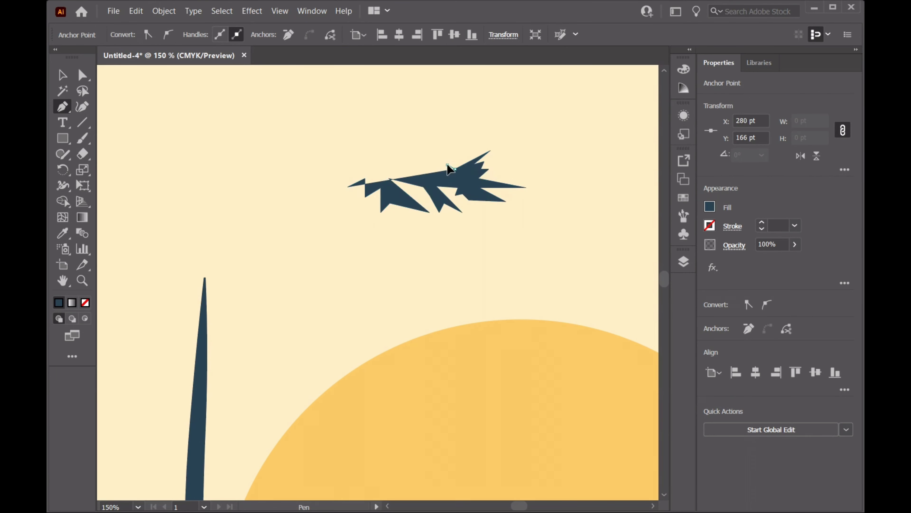
pyautogui.click(468, 150)
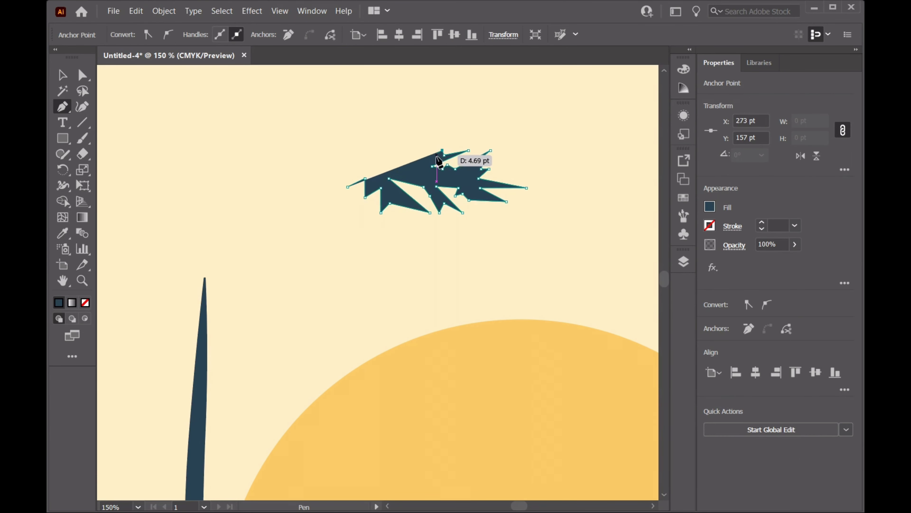
pyautogui.click(428, 155)
pyautogui.click(391, 166)
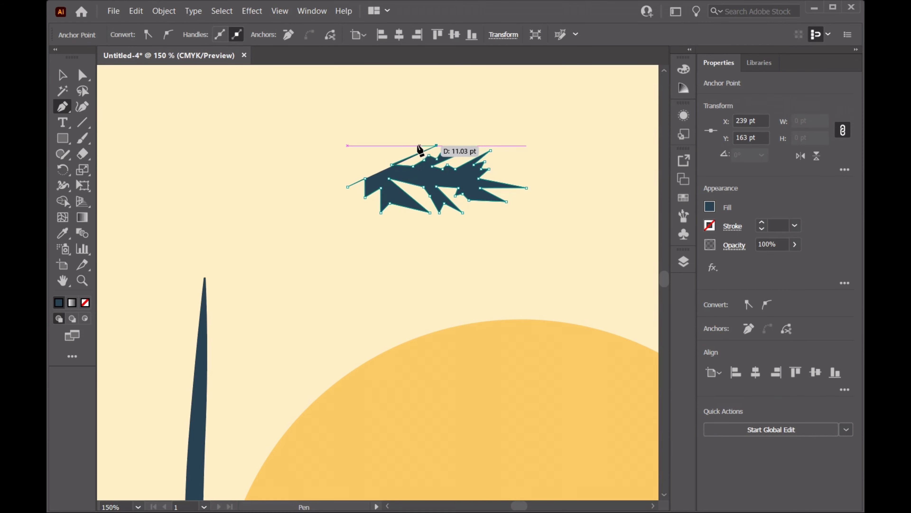
pyautogui.click(408, 155)
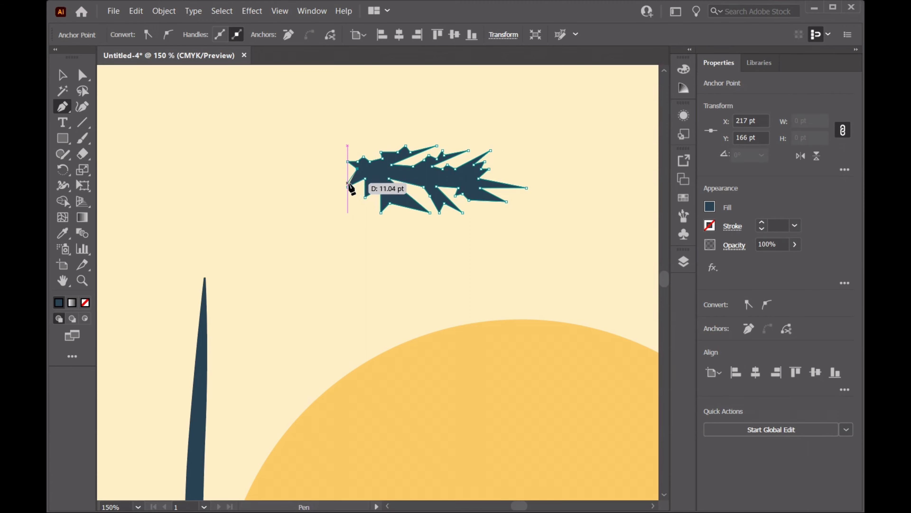
# Shrink the branch to about 84 by 22 pt and place it against the trunk's right side.
pyautogui.click(63, 74)
pyautogui.click(468, 204)
pyautogui.scroll(-2, 419, 213)
pyautogui.moveTo(428, 183); pyautogui.dragTo(378, 435)
pyautogui.hotkey('ctrl', '-')
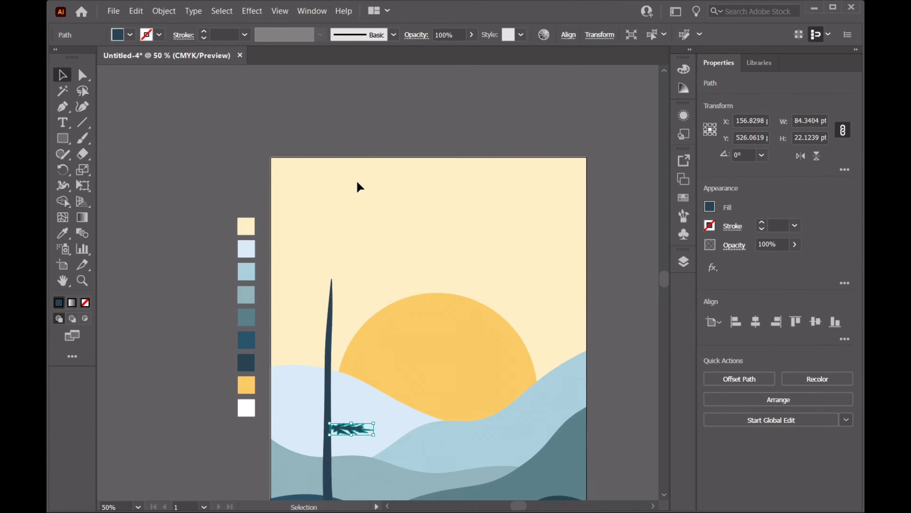
# Move the branch lower on the trunk and place a slightly tilted copy just beneath it.
pyautogui.scroll(-3, 358, 181)
pyautogui.click(377, 349)
pyautogui.moveTo(360, 343); pyautogui.dragTo(390, 369)
pyautogui.moveTo(362, 379); pyautogui.dragTo(378, 418)
pyautogui.click(219, 177)
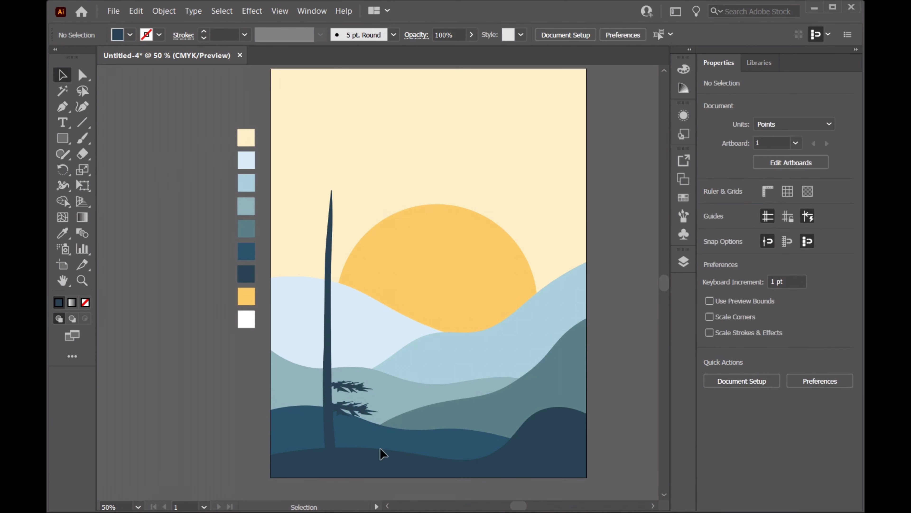
pyautogui.click(355, 408)
pyautogui.click(202, 282)
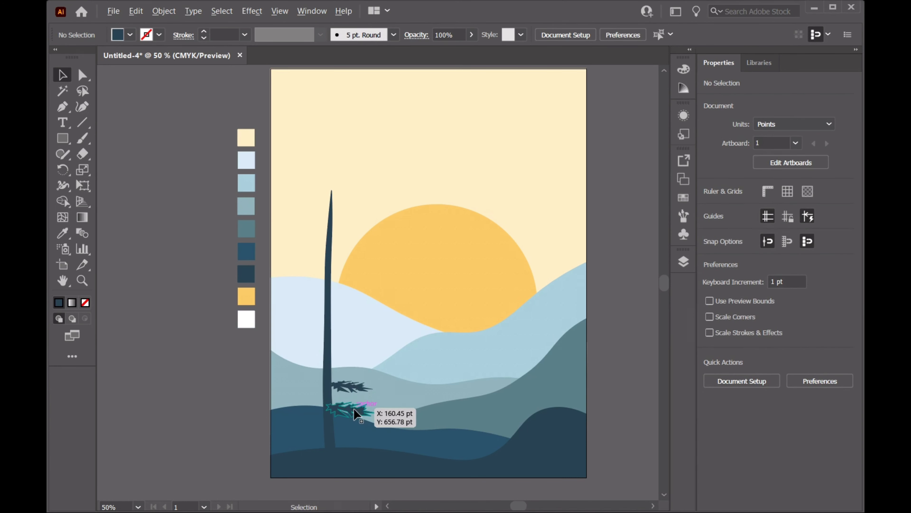
# Duplicate the branches up the trunk's lower right side and place two more copies beside the sun, varying their size and tilt.
pyautogui.moveTo(353, 415); pyautogui.dragTo(355, 376)
pyautogui.moveTo(355, 396); pyautogui.dragTo(352, 359)
pyautogui.click(364, 351)
pyautogui.moveTo(351, 379); pyautogui.dragTo(350, 384)
pyautogui.moveTo(369, 388); pyautogui.dragTo(357, 280)
pyautogui.click(201, 335)
pyautogui.click(232, 353)
pyautogui.click(272, 345)
pyautogui.click(350, 345)
# Duplicate branches into the mid-trunk gaps and add smaller ones higher up, including an upward-tilted one about 54 by 23 pt.
pyautogui.moveTo(350, 365); pyautogui.dragTo(351, 311)
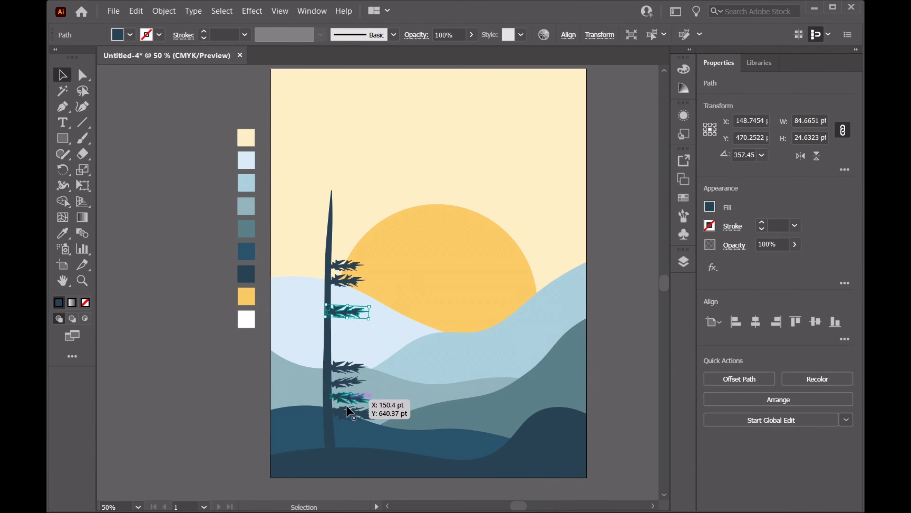
pyautogui.moveTo(350, 399); pyautogui.dragTo(345, 317)
pyautogui.click(201, 276)
pyautogui.click(220, 316)
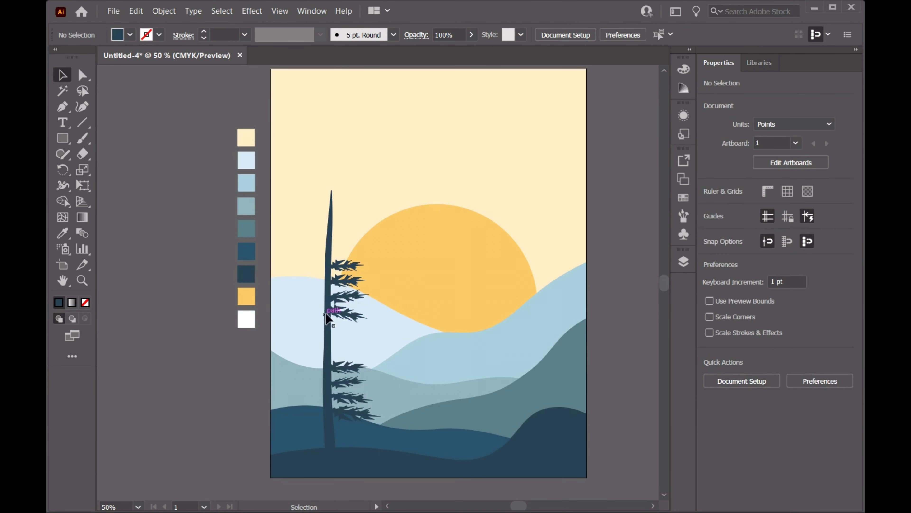
pyautogui.moveTo(355, 359); pyautogui.dragTo(344, 203)
pyautogui.click(200, 217)
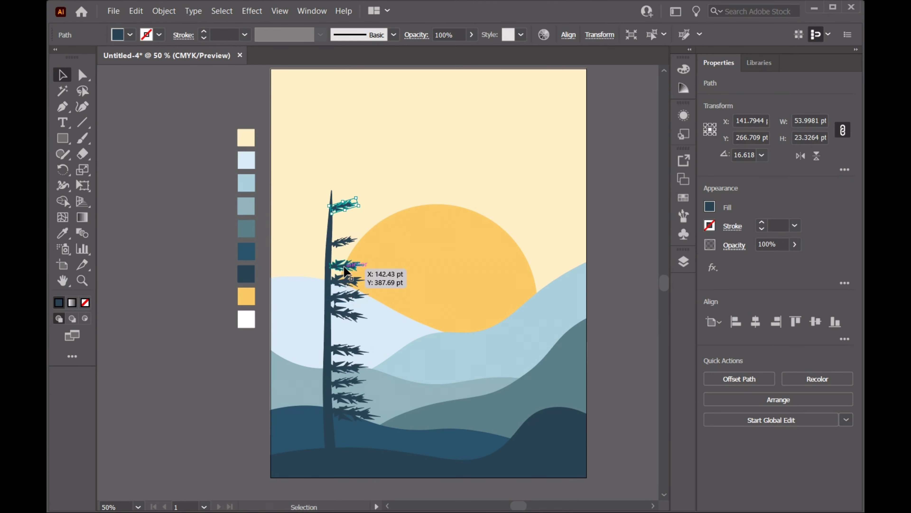
# Fill the remaining gaps in the middle and upper right side of the trunk with more branch copies.
pyautogui.moveTo(345, 271); pyautogui.dragTo(356, 331)
pyautogui.click(222, 224)
pyautogui.click(240, 221)
pyautogui.click(222, 219)
pyautogui.click(239, 278)
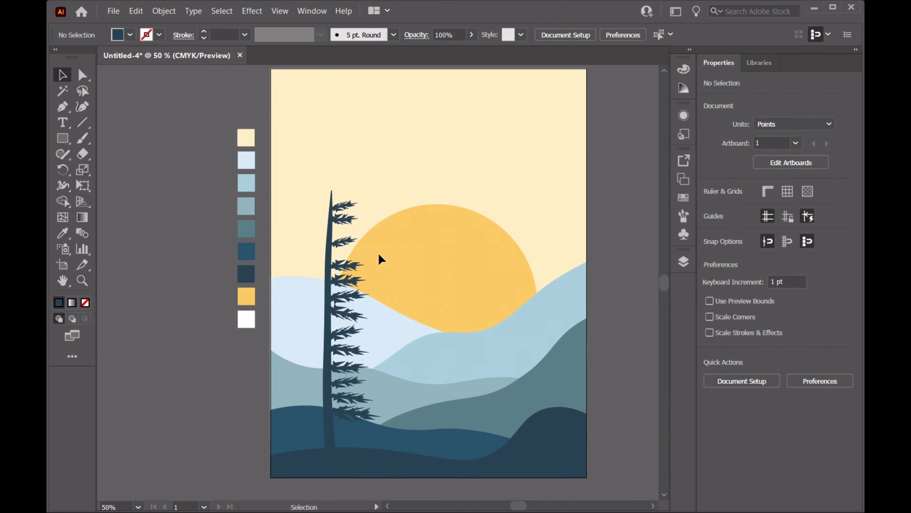
pyautogui.moveTo(344, 287); pyautogui.dragTo(359, 227)
pyautogui.click(395, 233)
# Widen the lower branches so the tree spreads toward its base, stretching the second lowest to about 100 pt wide.
pyautogui.click(364, 416)
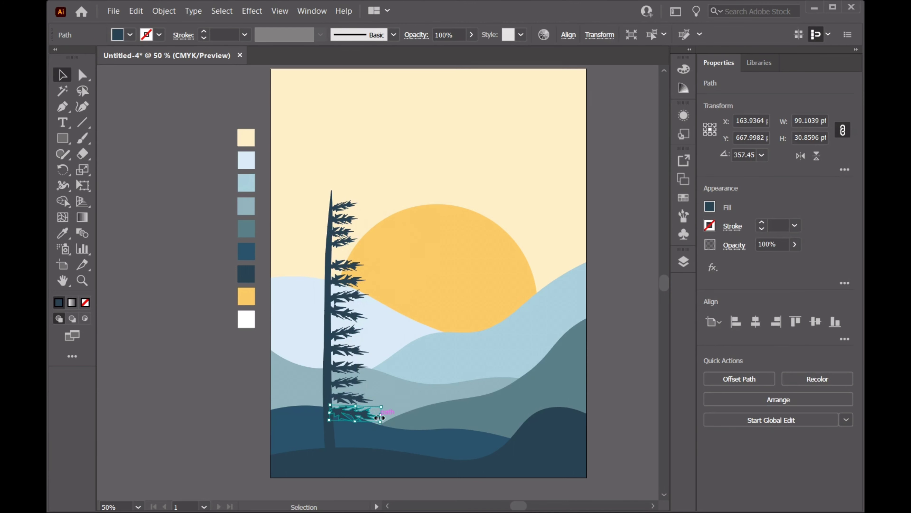
pyautogui.moveTo(382, 417); pyautogui.dragTo(383, 397)
pyautogui.click(389, 403)
pyautogui.click(345, 399)
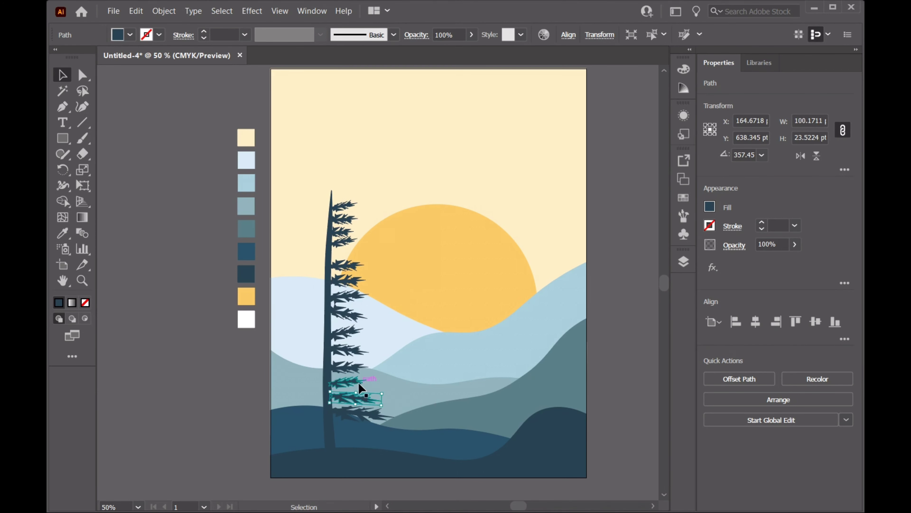
pyautogui.click(183, 275)
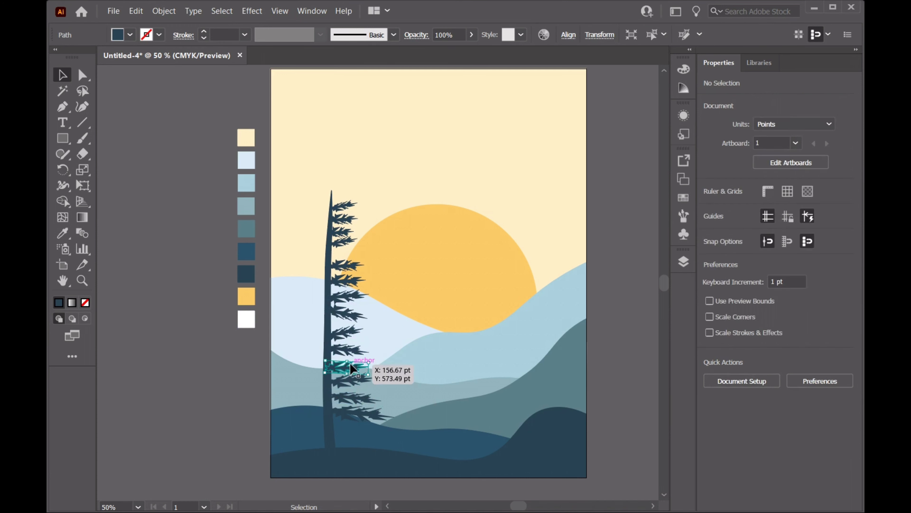
pyautogui.click(347, 350)
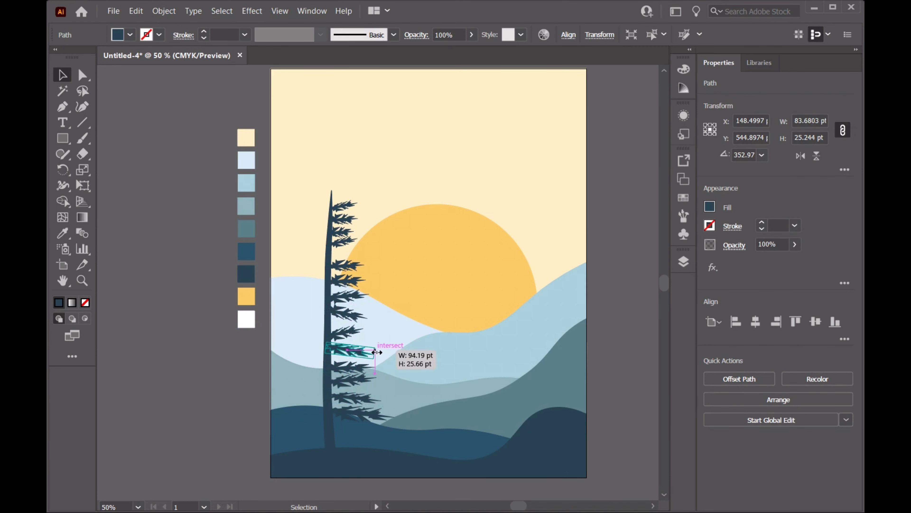
pyautogui.moveTo(376, 352); pyautogui.dragTo(384, 370)
pyautogui.click(410, 375)
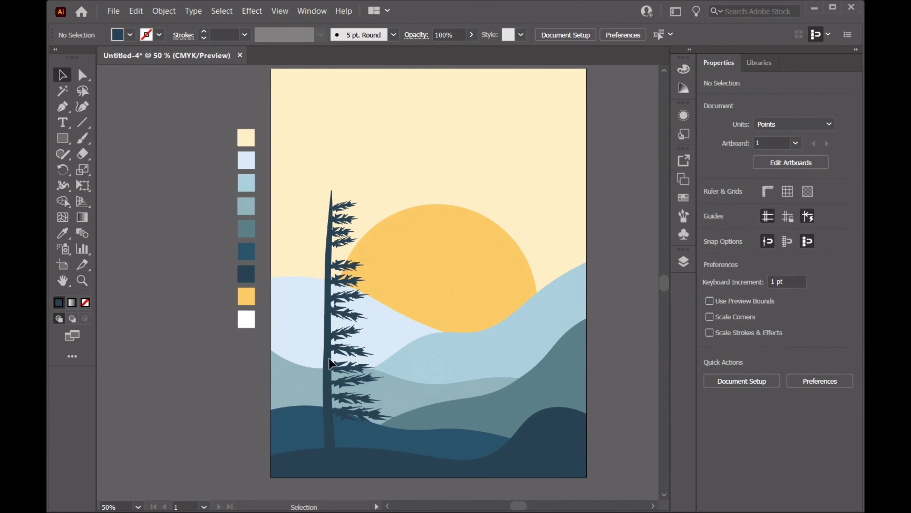
pyautogui.click(353, 367)
pyautogui.click(389, 353)
# Adjust the mid-trunk branches and place another branch in the gap beside the sun's left edge.
pyautogui.click(346, 332)
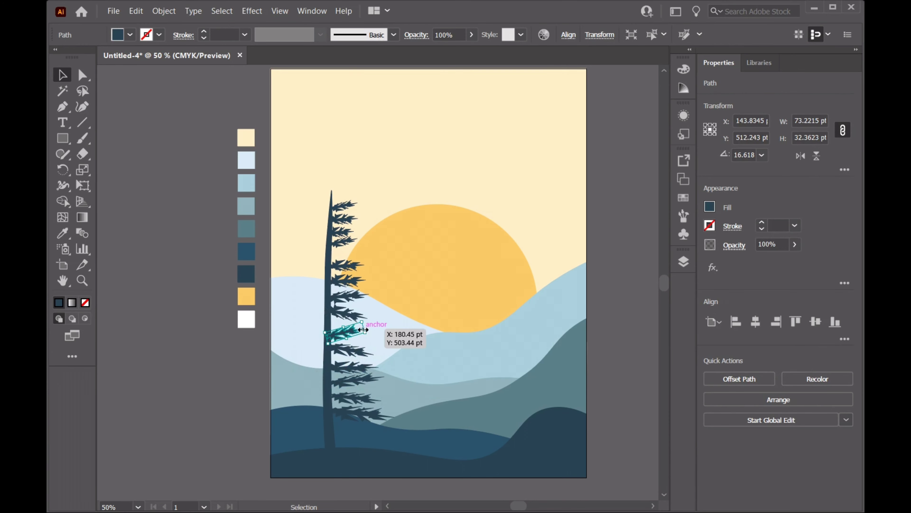
pyautogui.moveTo(364, 324); pyautogui.dragTo(350, 255)
pyautogui.click(222, 331)
pyautogui.click(160, 232)
pyautogui.click(159, 186)
pyautogui.moveTo(354, 316); pyautogui.dragTo(346, 321)
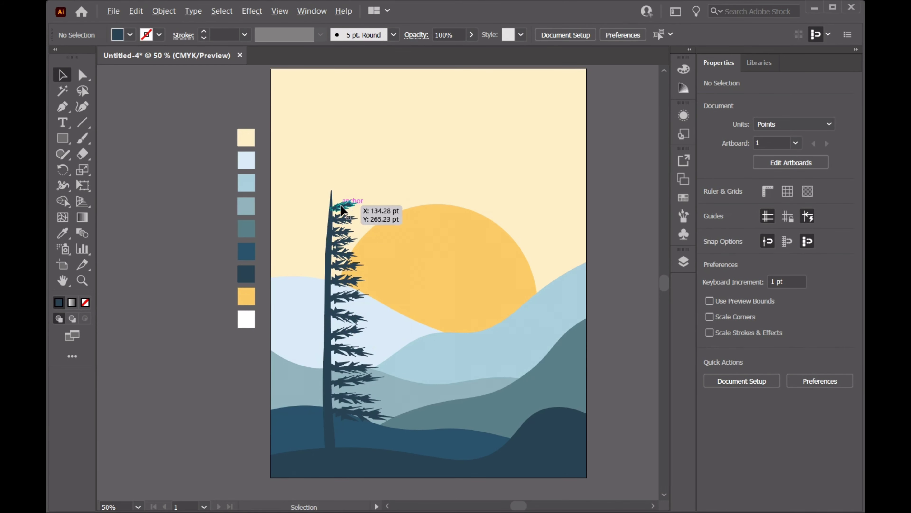
# Place a copy of the topmost small branch at the trunk's pointed tip and deselect it.
pyautogui.scroll(2, 349, 191)
pyautogui.keyDown('alt'); pyautogui.moveTo(342, 206); pyautogui.dragTo(358, 350); pyautogui.keyUp('alt')
pyautogui.click(179, 216)
# Duplicate all the tree's branches without the trunk over the sun and reflect the copy across the vertical axis.
pyautogui.scroll(-3, 369, 210)
pyautogui.keyDown('alt'); pyautogui.moveTo(360, 317); pyautogui.dragTo(411, 316); pyautogui.keyUp('alt')
pyautogui.rightClick(411, 316)
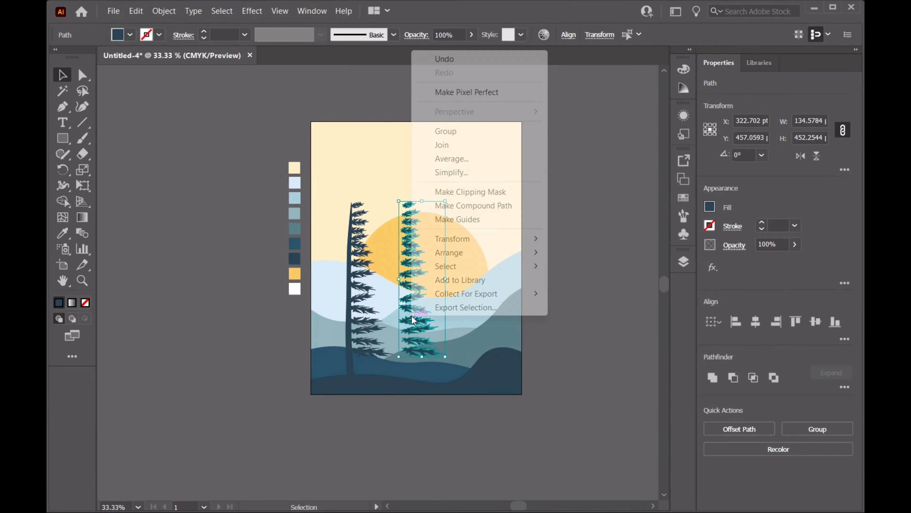
pyautogui.moveTo(466, 239)
pyautogui.click(595, 287)
pyautogui.click(571, 316)
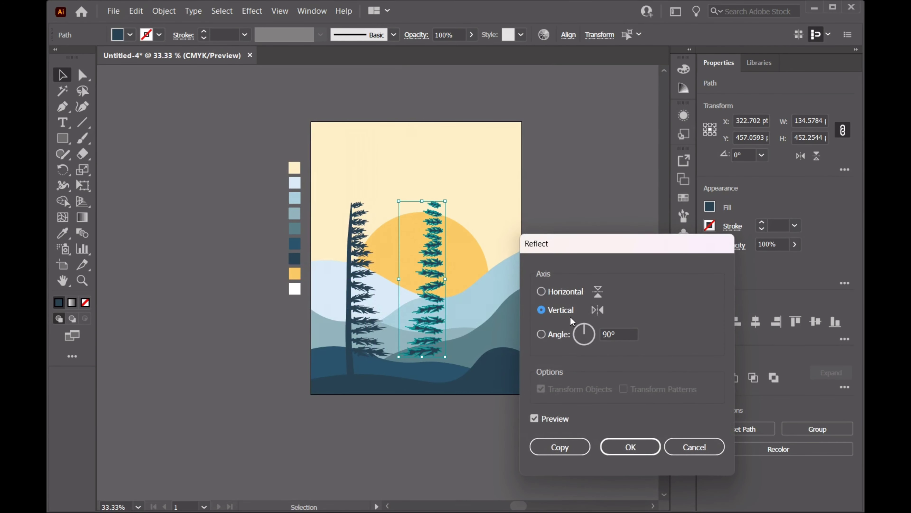
pyautogui.click(629, 451)
# Place the mirrored branches against the trunk's left side and delete the extra lowest left branch.
pyautogui.moveTo(423, 310); pyautogui.dragTo(364, 345)
pyautogui.scroll(3, 332, 304)
pyautogui.scroll(-1, 364, 346)
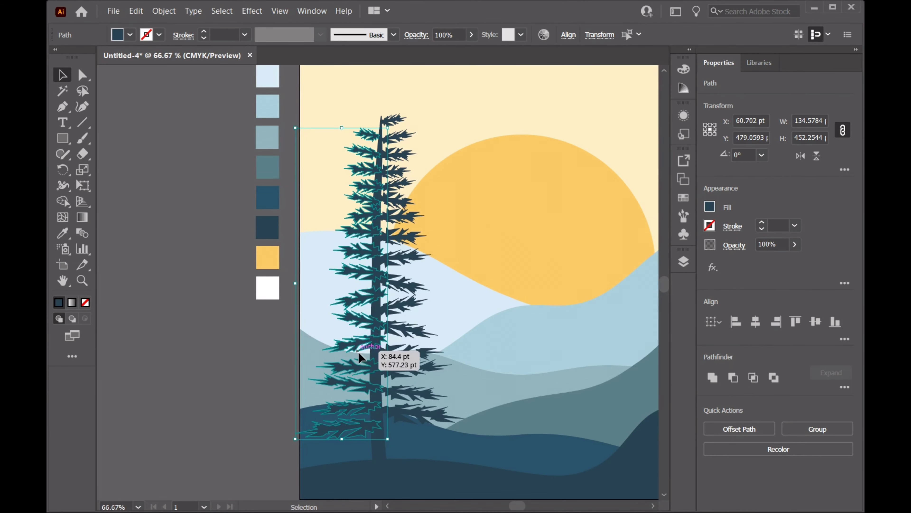
pyautogui.click(175, 267)
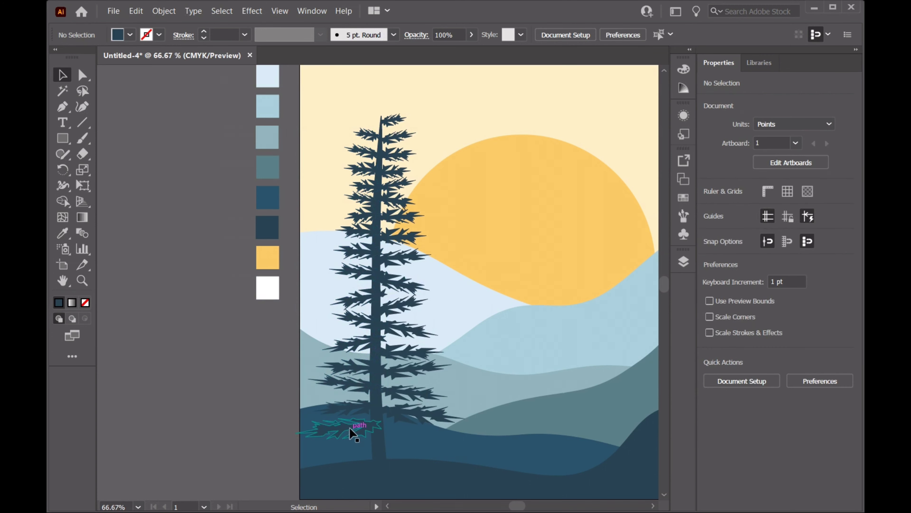
pyautogui.moveTo(348, 438); pyautogui.dragTo(546, 353)
pyautogui.press('Delete')
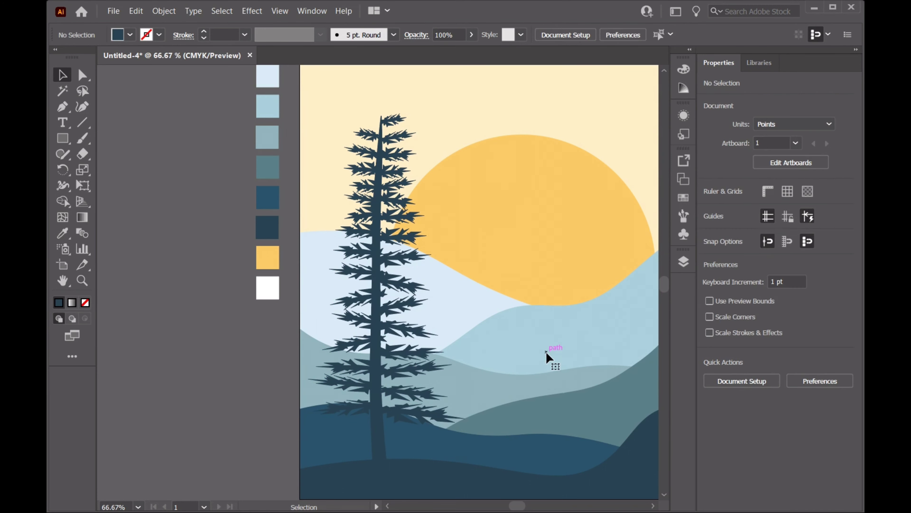
# Place a left branch copy at the trunk's tip and adjust the top pair so both meet the trunk.
pyautogui.moveTo(388, 242); pyautogui.dragTo(356, 112)
pyautogui.click(417, 101)
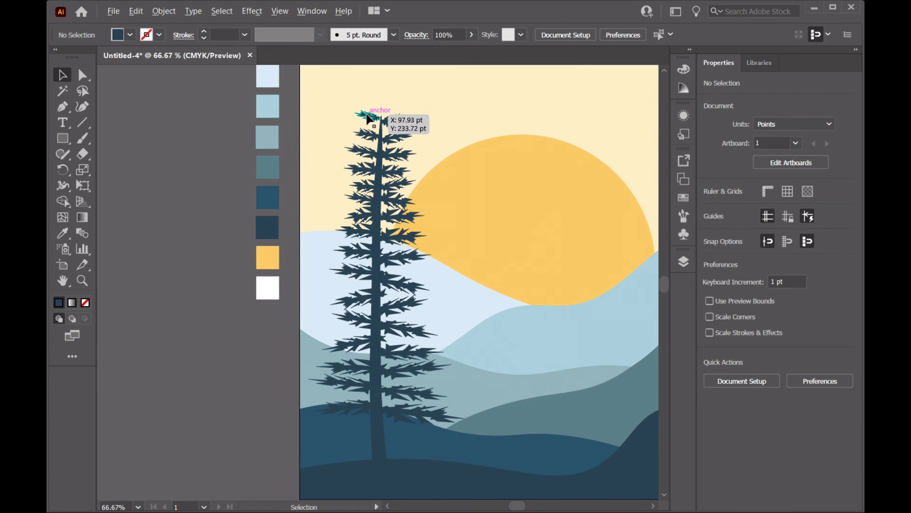
pyautogui.scroll(5, 367, 114)
pyautogui.moveTo(422, 134); pyautogui.dragTo(445, 147)
pyautogui.click(290, 186)
pyautogui.scroll(-2, 290, 186)
pyautogui.scroll(-4, 359, 201)
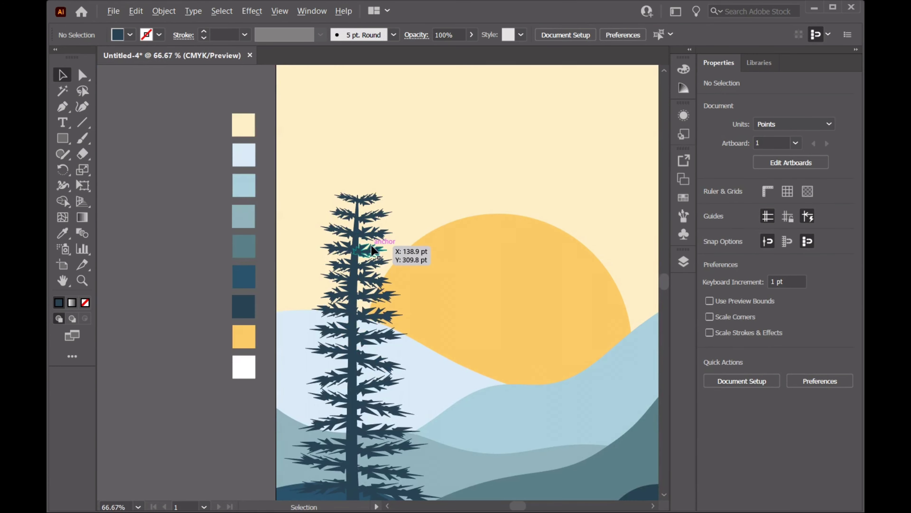
# Draw a small spiky crown with the Pen tool extending up from the trunk's tip, with jagged points on both sides.
pyautogui.scroll(4, 361, 194)
pyautogui.click(65, 109)
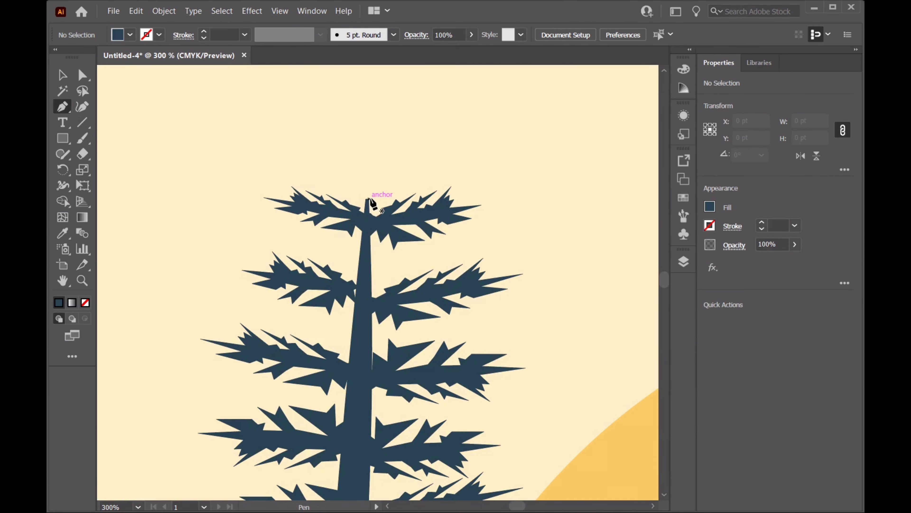
pyautogui.moveTo(369, 199); pyautogui.dragTo(378, 163)
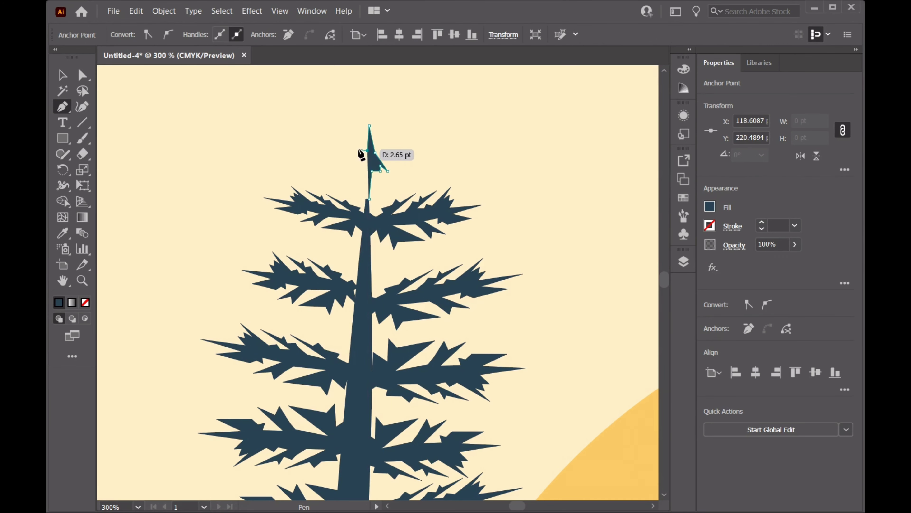
pyautogui.click(359, 150)
pyautogui.click(367, 158)
pyautogui.click(350, 158)
pyautogui.click(362, 169)
pyautogui.click(366, 198)
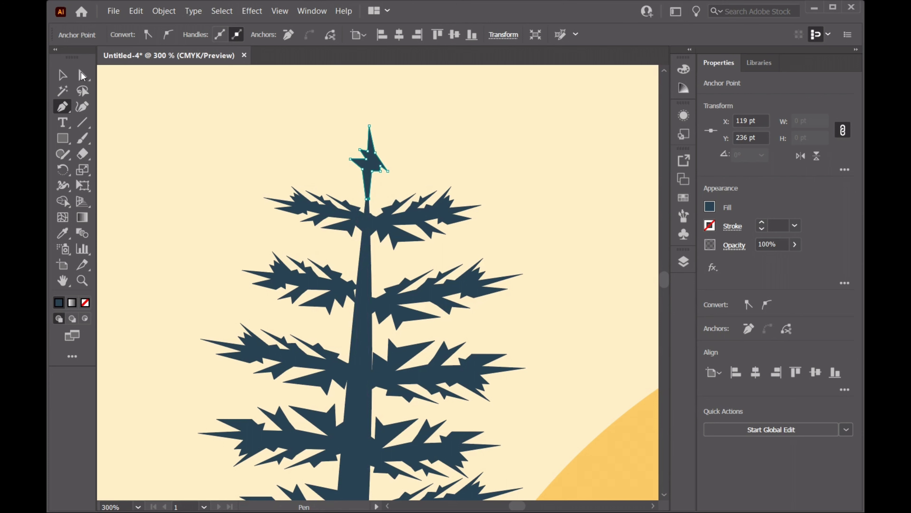
pyautogui.press('v')
pyautogui.click(318, 166)
# Refine the crown's jagged left points with the Curvature tool, keeping the shape about 12 pt wide, and deselect it.
pyautogui.scroll(-1, 317, 166)
pyautogui.click(371, 132)
pyautogui.hotkey('shift', '`')
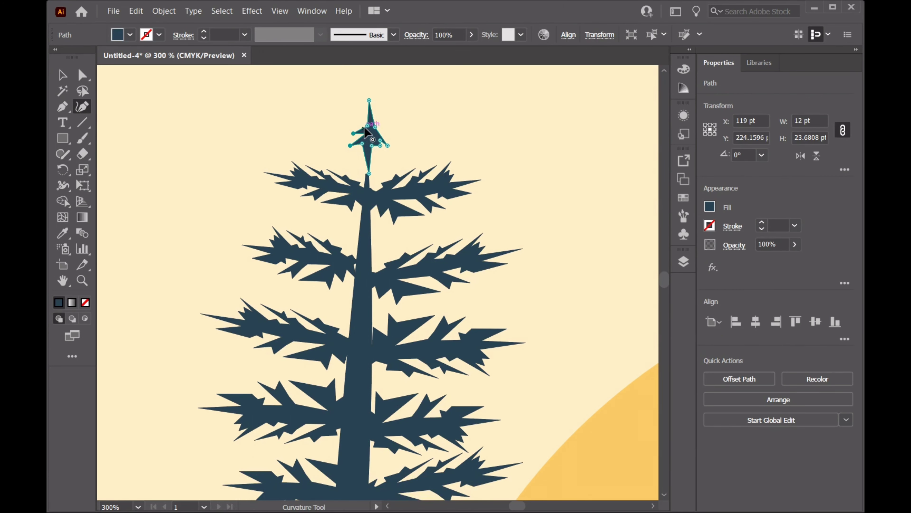
pyautogui.press('v')
pyautogui.click(138, 112)
pyautogui.scroll(-5, 311, 154)
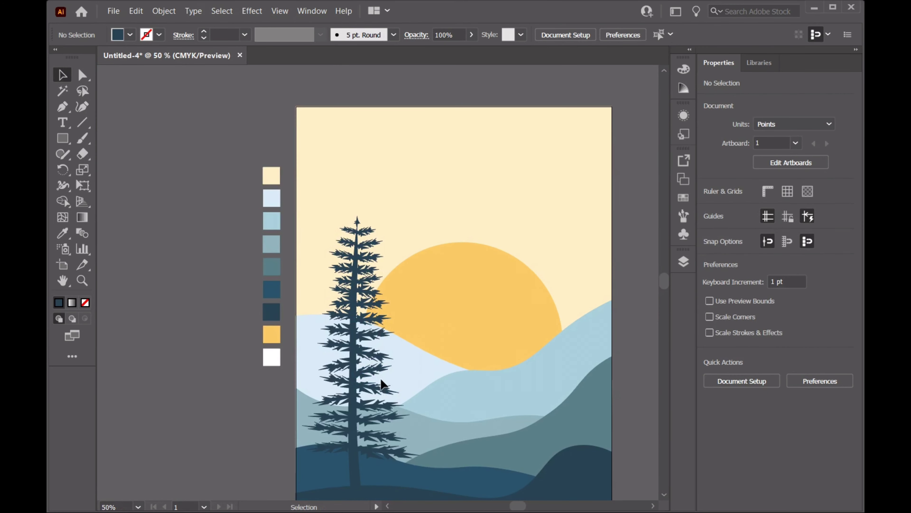
pyautogui.scroll(-1, 394, 348)
pyautogui.scroll(-1, 436, 330)
pyautogui.scroll(1, 501, 413)
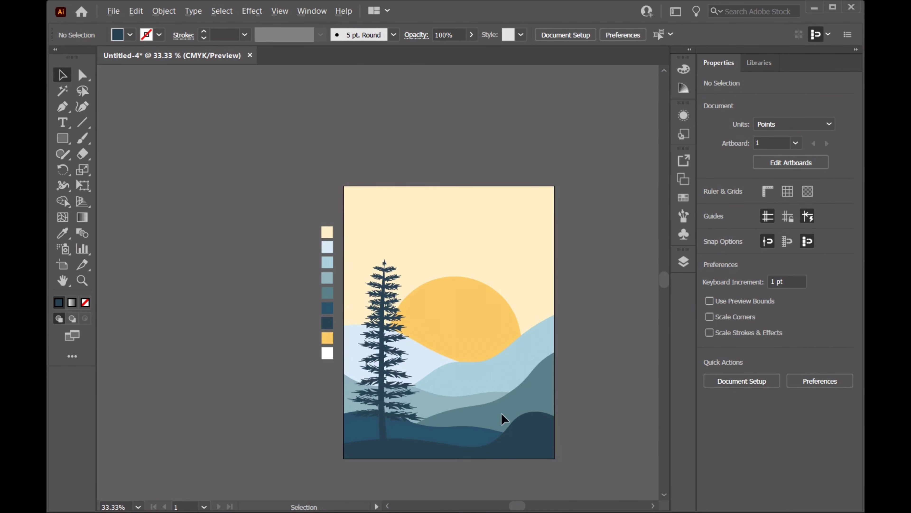
pyautogui.scroll(1, 510, 421)
pyautogui.scroll(1, 543, 378)
pyautogui.moveTo(63, 138); pyautogui.dragTo(120, 203)
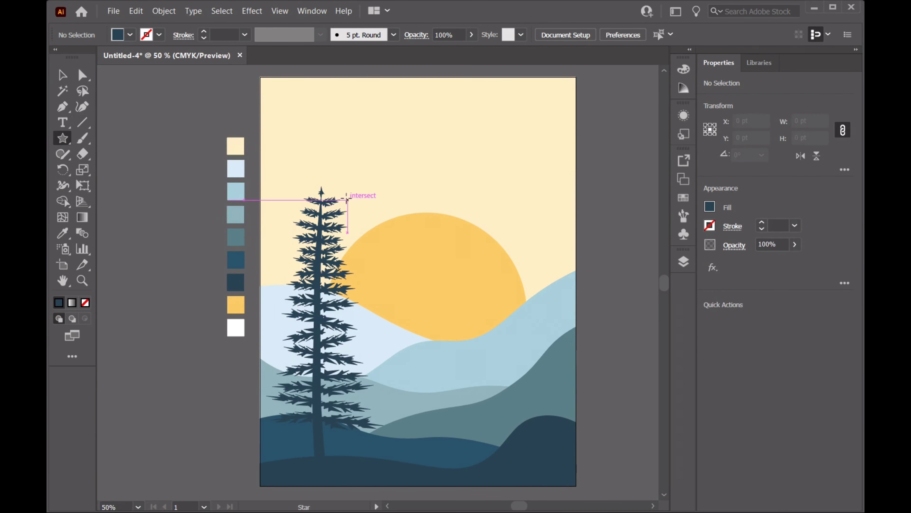
pyautogui.click(346, 199)
pyautogui.click(445, 292)
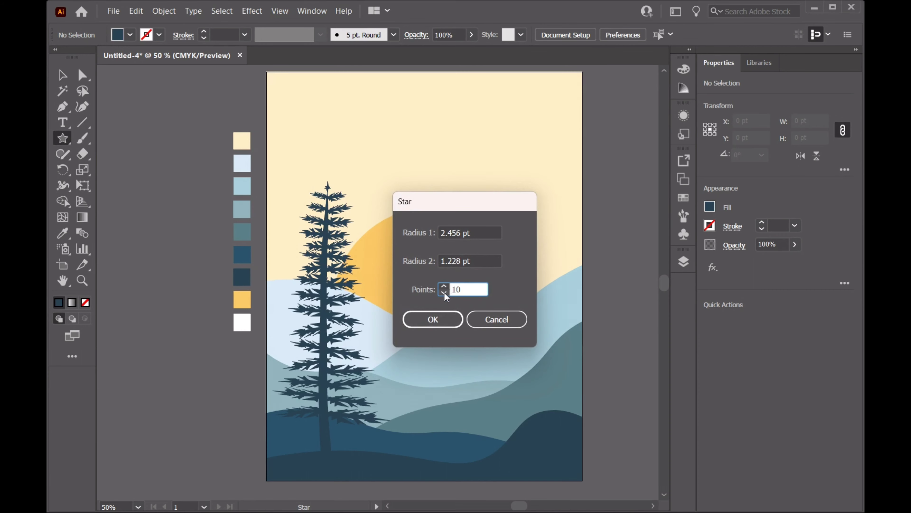
pyautogui.click(444, 292)
pyautogui.click(434, 320)
pyautogui.scroll(5, 398, 144)
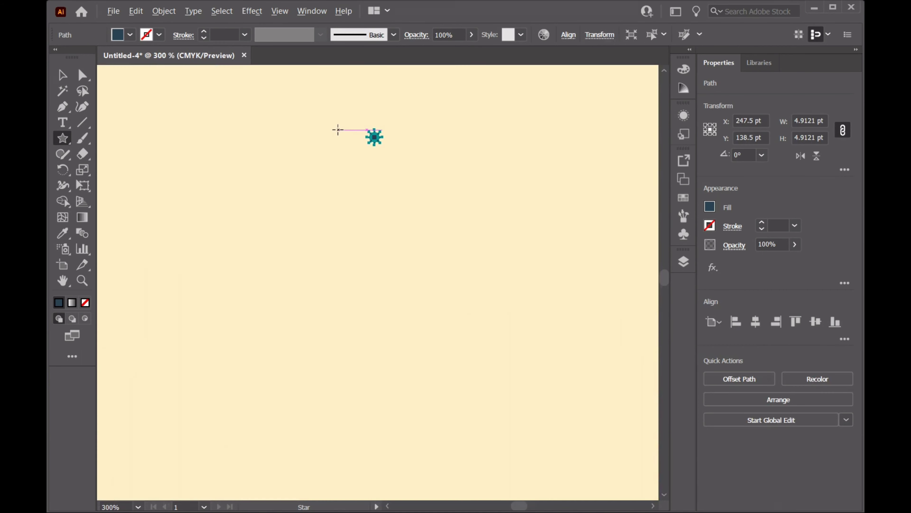
pyautogui.scroll(-4, 338, 149)
pyautogui.press('Delete')
# Create a small four-pointed star about 4.9 pt wide in the sky above the sun's right side.
pyautogui.scroll(-1, 377, 187)
pyautogui.scroll(-1, 374, 178)
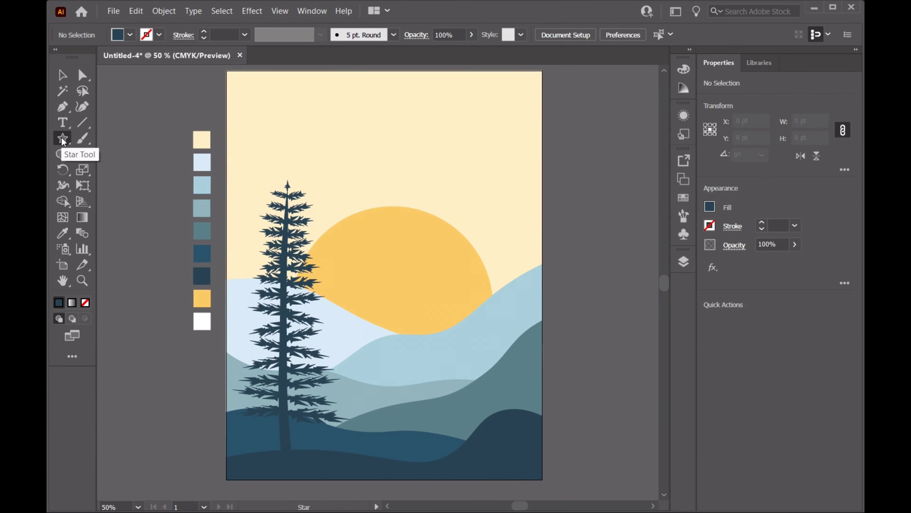
pyautogui.click(451, 248)
pyautogui.press('Return')
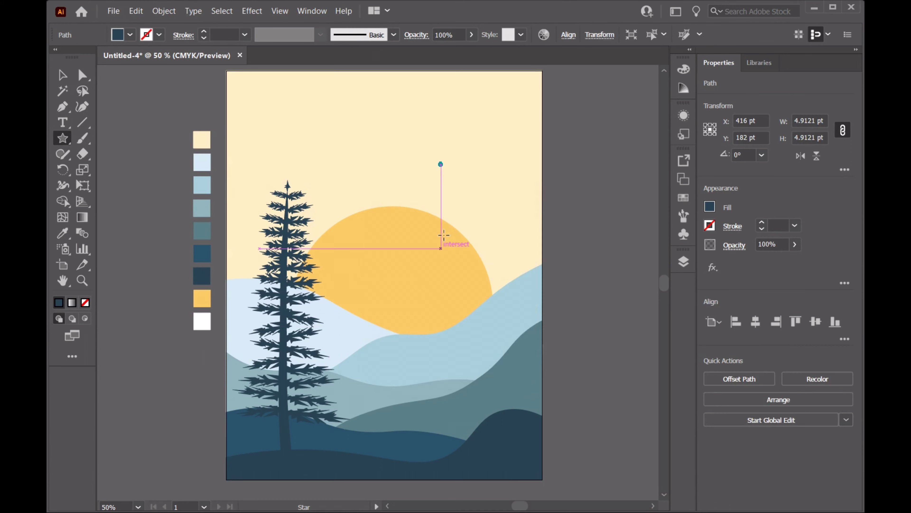
# Reshape the star's anchors with the Curvature tool into a slender four-pointed sparkle about 11 pt wide and 11.5 pt high.
pyautogui.scroll(5, 443, 245)
pyautogui.press('v')
pyautogui.moveTo(459, 185); pyautogui.dragTo(454, 205)
pyautogui.hotkey('shift', '`')
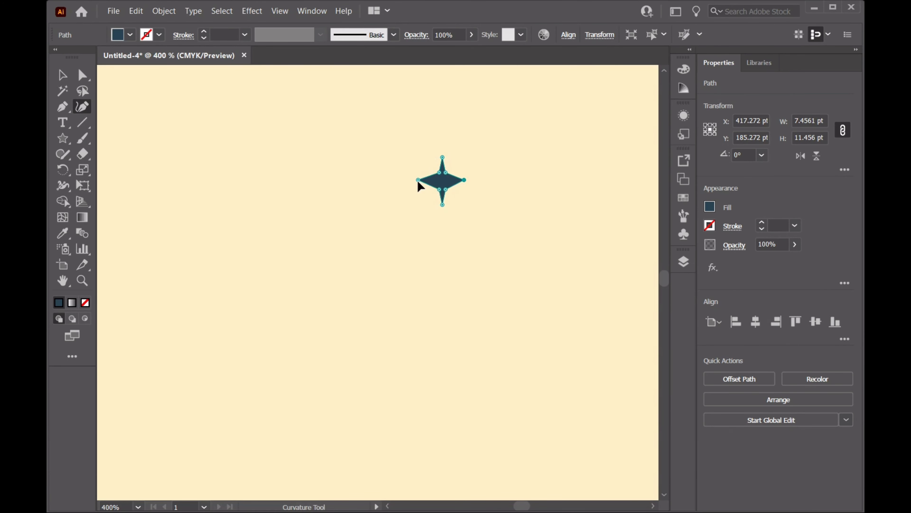
pyautogui.scroll(2, 445, 185)
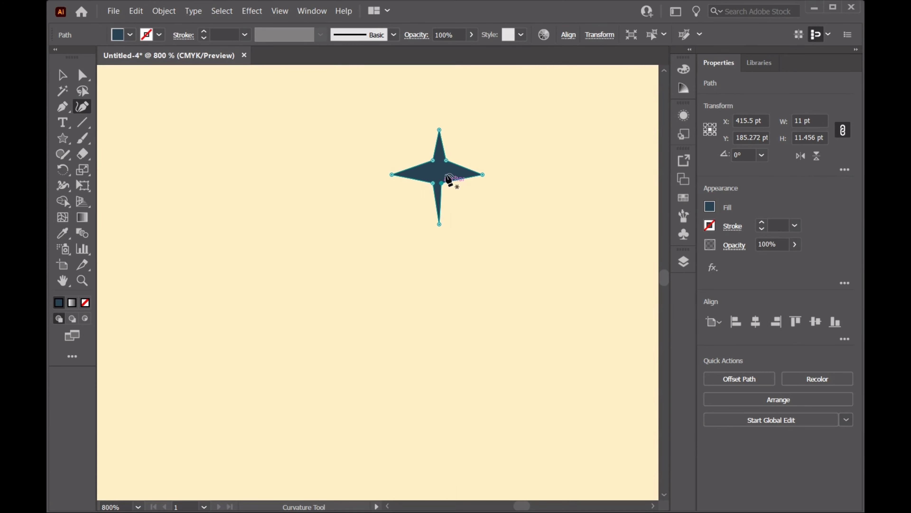
pyautogui.press('v')
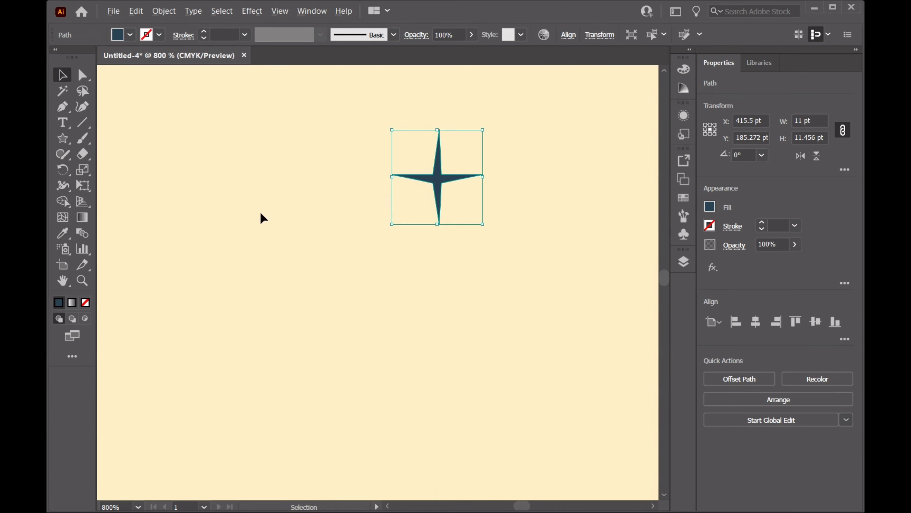
# Fill the sparkle with white sampled from the palette's white swatch and deselect it.
pyautogui.scroll(-9, 261, 216)
pyautogui.click(62, 234)
pyautogui.click(224, 390)
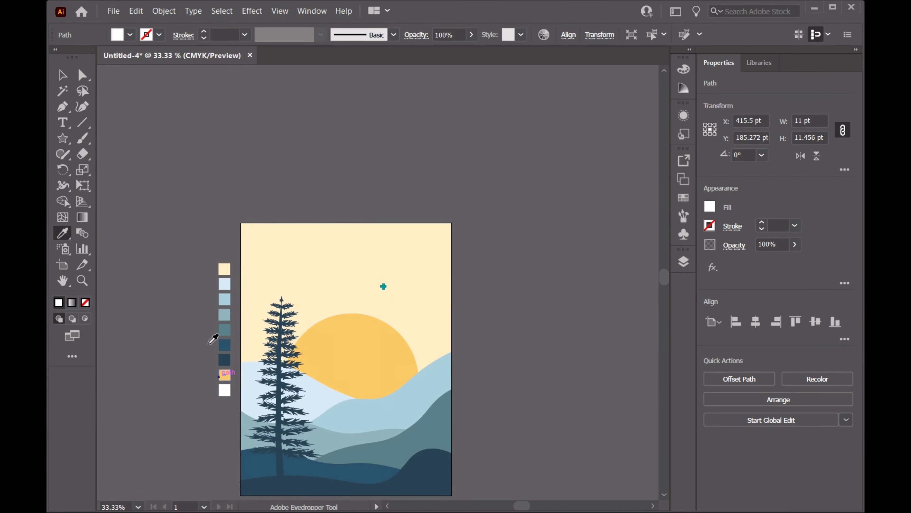
pyautogui.press('v')
pyautogui.click(356, 294)
# Place a copy of the white sparkle just inside the sun's upper edge and deselect it.
pyautogui.scroll(4, 385, 296)
pyautogui.moveTo(374, 249); pyautogui.dragTo(285, 385)
pyautogui.scroll(-4, 362, 363)
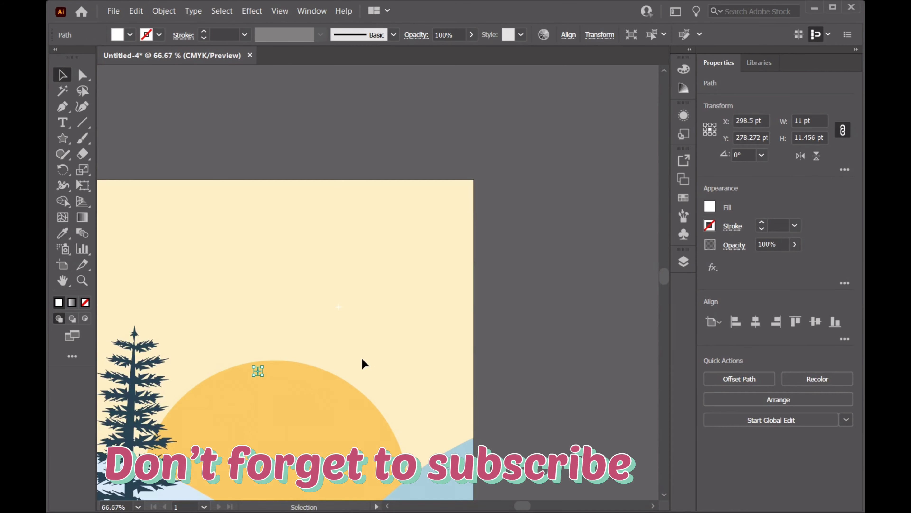
pyautogui.click(572, 319)
pyautogui.scroll(1, 370, 423)
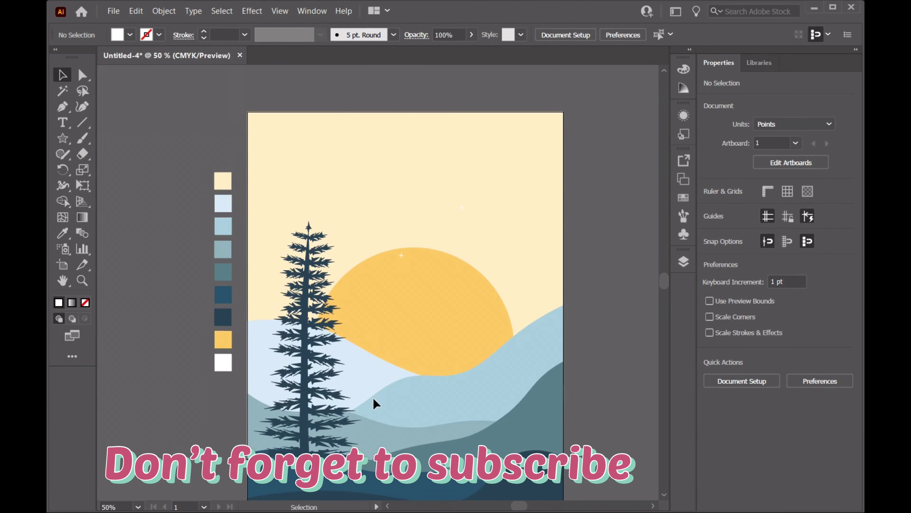
# Scatter sparkle copies in varying sizes over the middle hills and beside the dark foreground hill's left slope.
pyautogui.moveTo(402, 232); pyautogui.dragTo(498, 395)
pyautogui.moveTo(461, 183); pyautogui.dragTo(444, 377)
pyautogui.scroll(6, 446, 404)
pyautogui.click(484, 323)
pyautogui.scroll(-6, 484, 322)
pyautogui.moveTo(476, 330); pyautogui.dragTo(504, 391)
pyautogui.hotkey('ctrl', 'shift', 'a')
pyautogui.scroll(2, 377, 332)
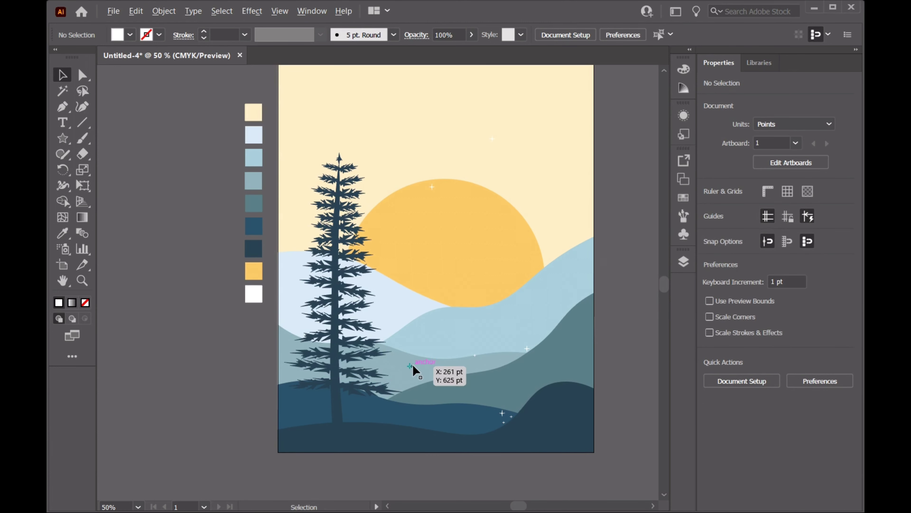
# Scatter small sparkle copies across the upper sky and add one among the tree's lower right branches.
pyautogui.moveTo(412, 370); pyautogui.dragTo(350, 117)
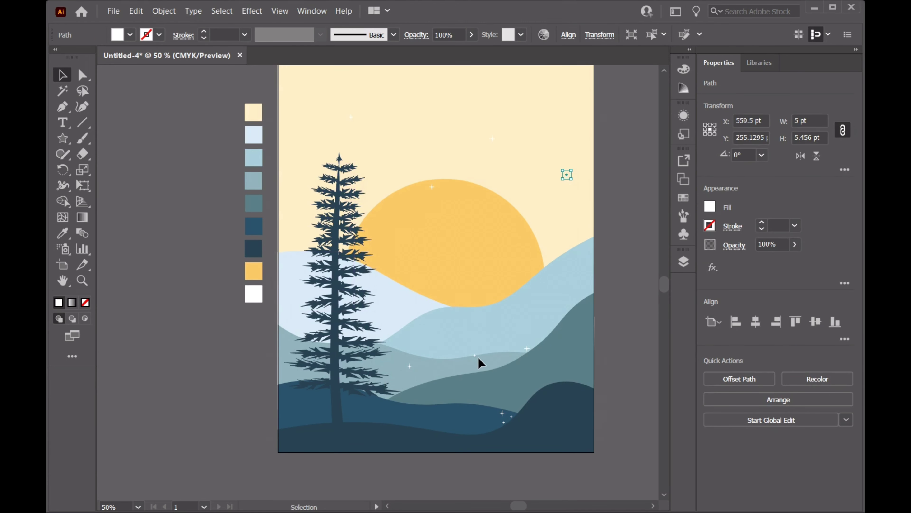
pyautogui.moveTo(474, 355); pyautogui.dragTo(435, 91)
pyautogui.hotkey('ctrl', 'shift', 'a')
pyautogui.scroll(2, 521, 403)
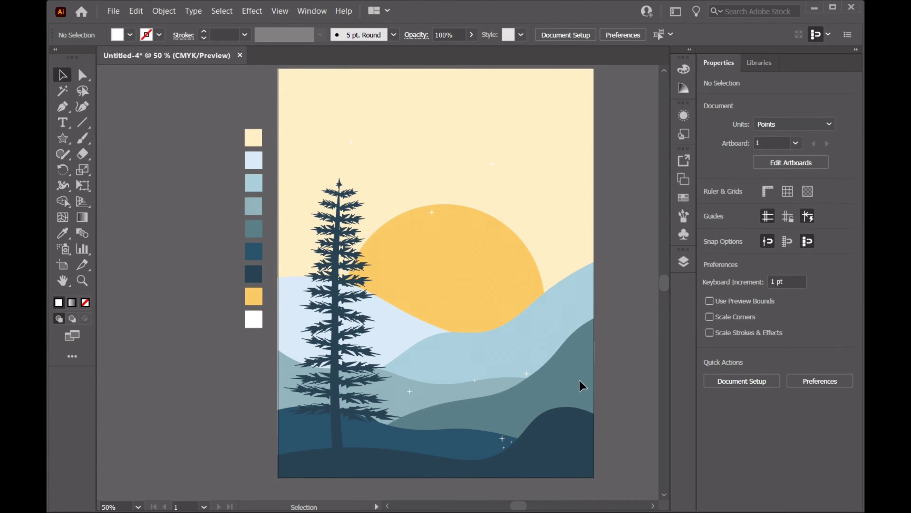
pyautogui.moveTo(415, 395); pyautogui.dragTo(368, 396)
pyautogui.hotkey('ctrl', 'shift', 'a')
pyautogui.scroll(1, 606, 214)
pyautogui.scroll(-1, 594, 225)
# Select the trunk's Layer 10 in the layer list, unlock it, and close the list.
pyautogui.click(683, 261)
pyautogui.click(578, 225)
pyautogui.moveTo(535, 221); pyautogui.dragTo(540, 212)
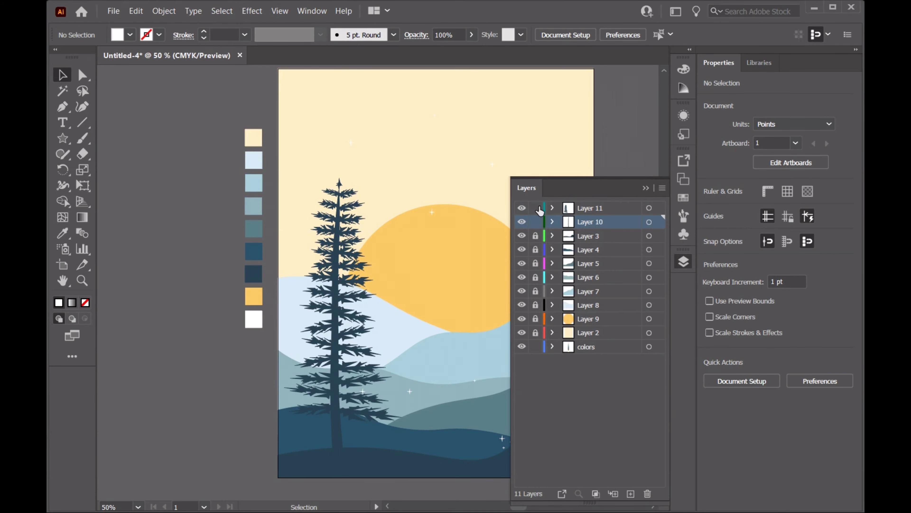
pyautogui.press('F7')
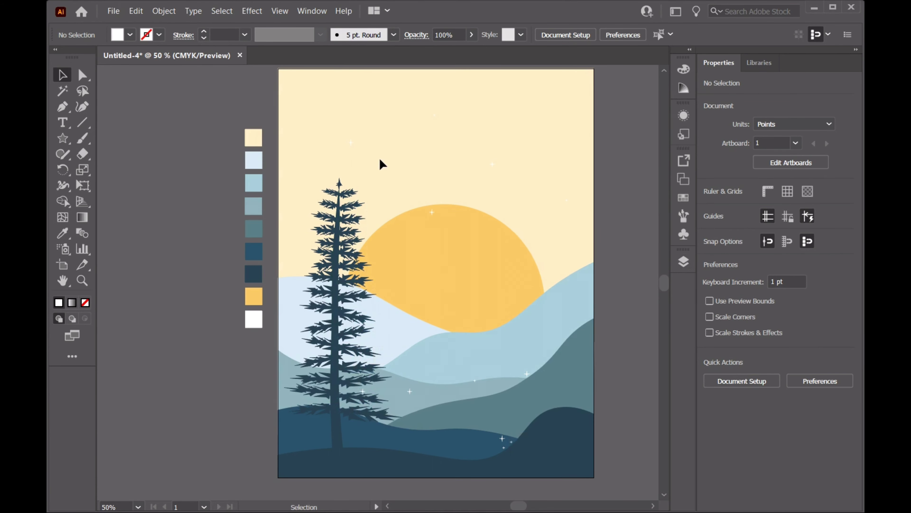